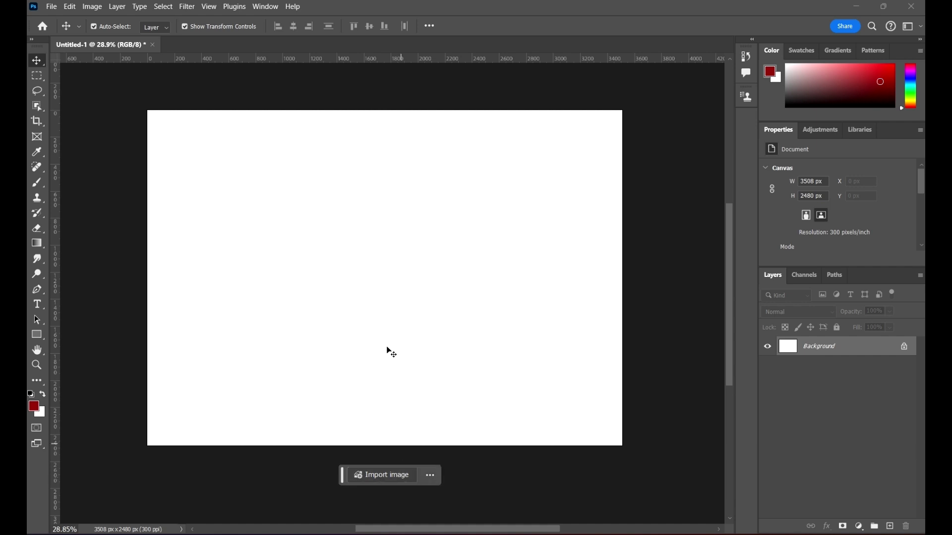
# Hide the Contextual Task Bar and bring it back to the workspace
pyautogui.click(265, 5)
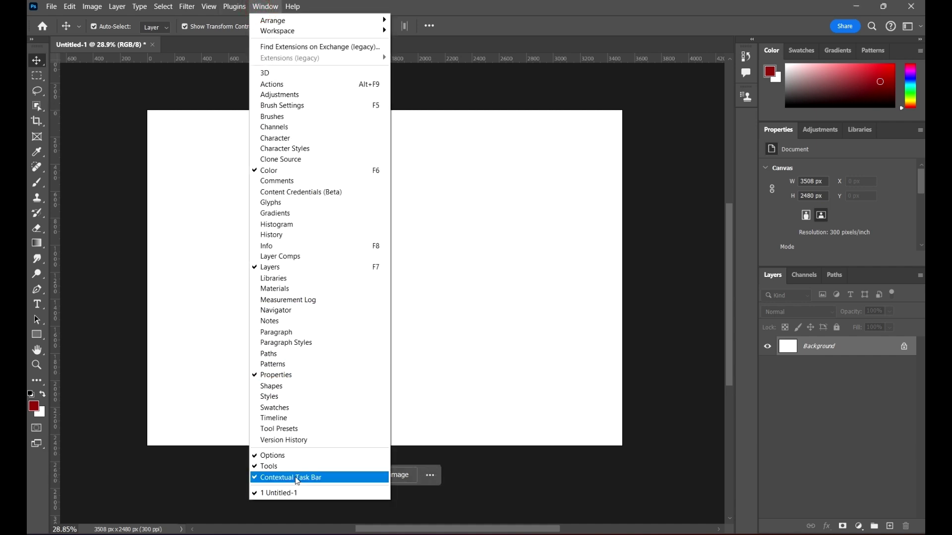
pyautogui.click(264, 479)
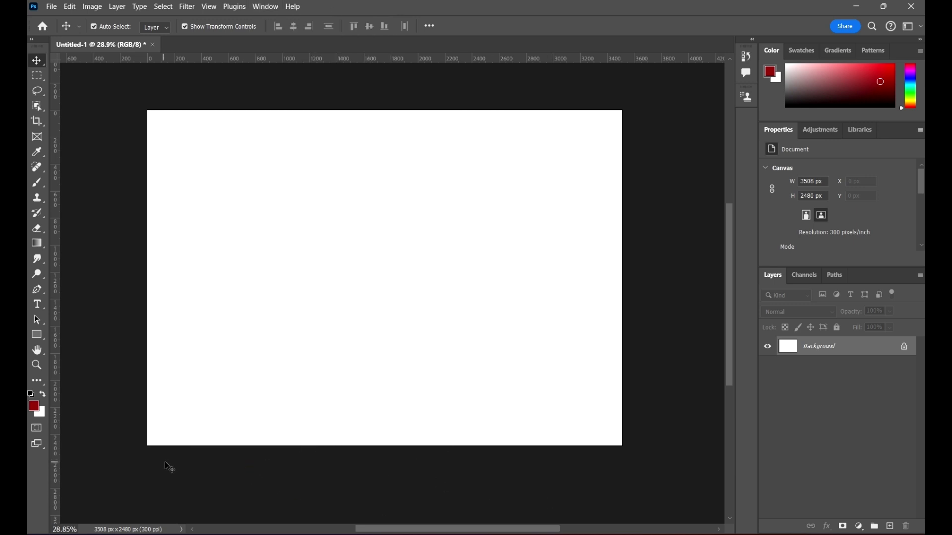
pyautogui.click(264, 8)
pyautogui.click(309, 479)
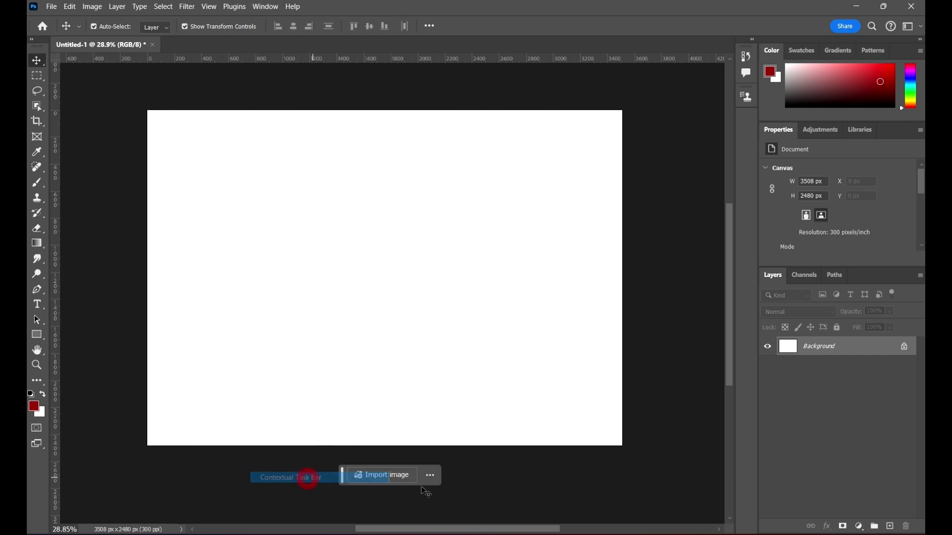
pyautogui.click(266, 6)
pyautogui.click(602, 2)
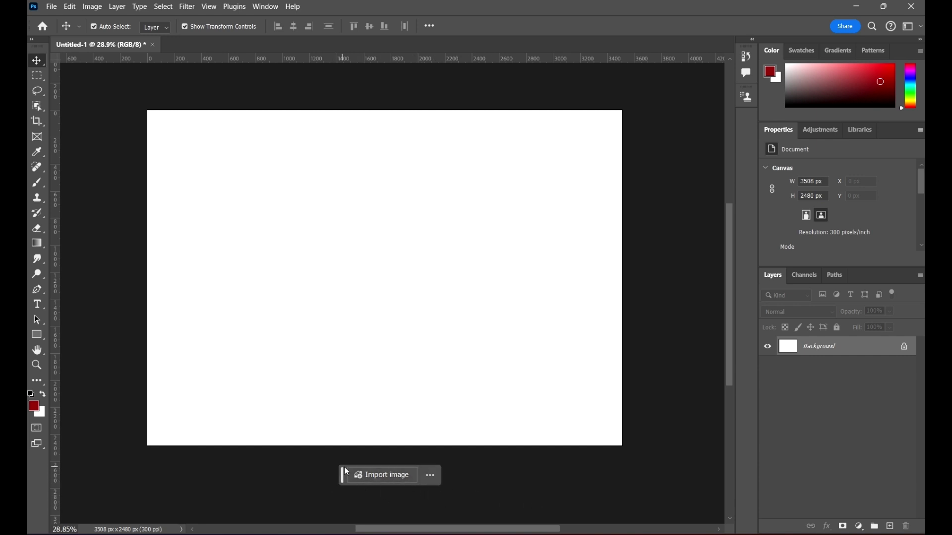
# Shift the Contextual Task Bar slightly below the canvas and hide it with its own Hide bar option
pyautogui.moveTo(344, 477)
pyautogui.mouseDown()
pyautogui.moveTo(296, 429)
pyautogui.moveTo(287, 474)
pyautogui.moveTo(272, 482)
pyautogui.moveTo(52, 161)
pyautogui.moveTo(577, 127)
pyautogui.moveTo(613, 94)
pyautogui.moveTo(462, 434)
pyautogui.moveTo(352, 456)
pyautogui.moveTo(353, 466)
pyautogui.mouseUp()
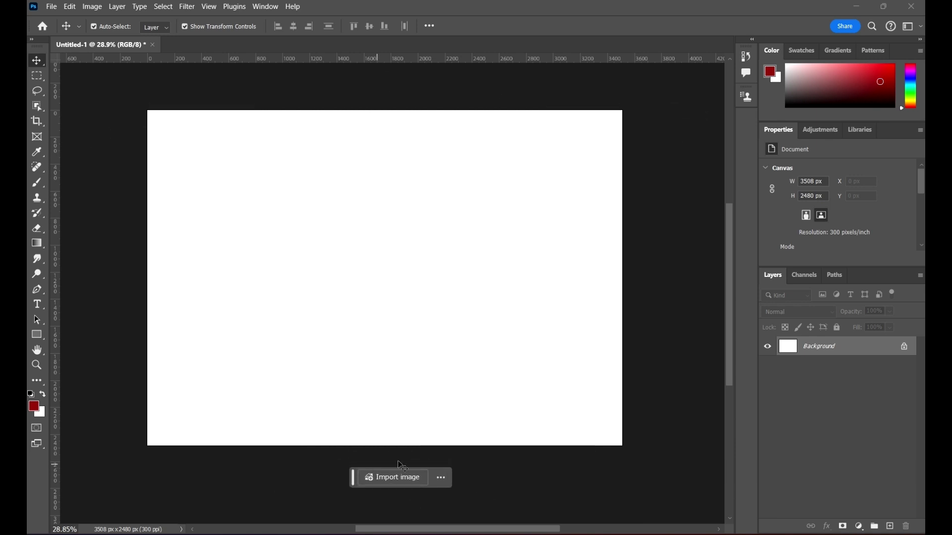
pyautogui.click(444, 480)
pyautogui.click(488, 485)
pyautogui.click(442, 479)
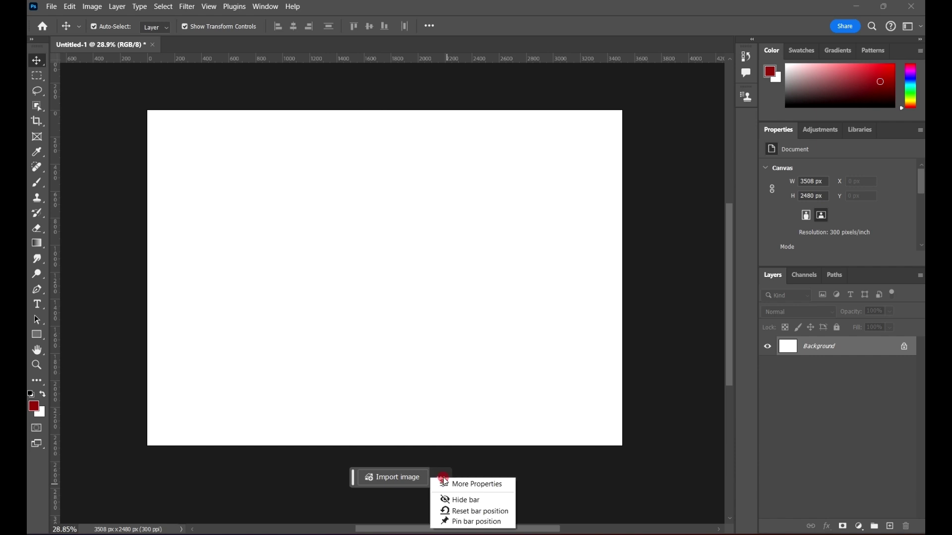
pyautogui.click(486, 504)
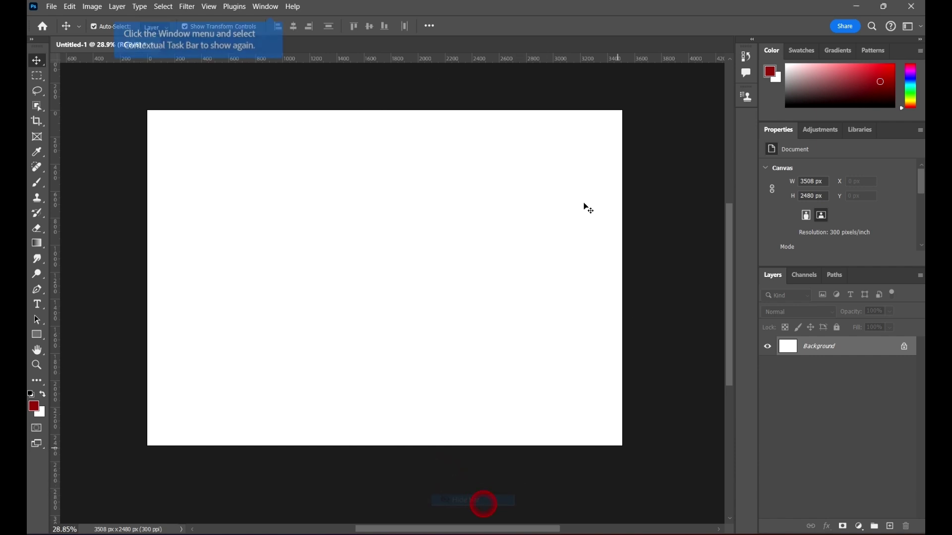
# Show the hidden Contextual Task Bar again
pyautogui.click(265, 6)
pyautogui.click(265, 7)
pyautogui.click(266, 7)
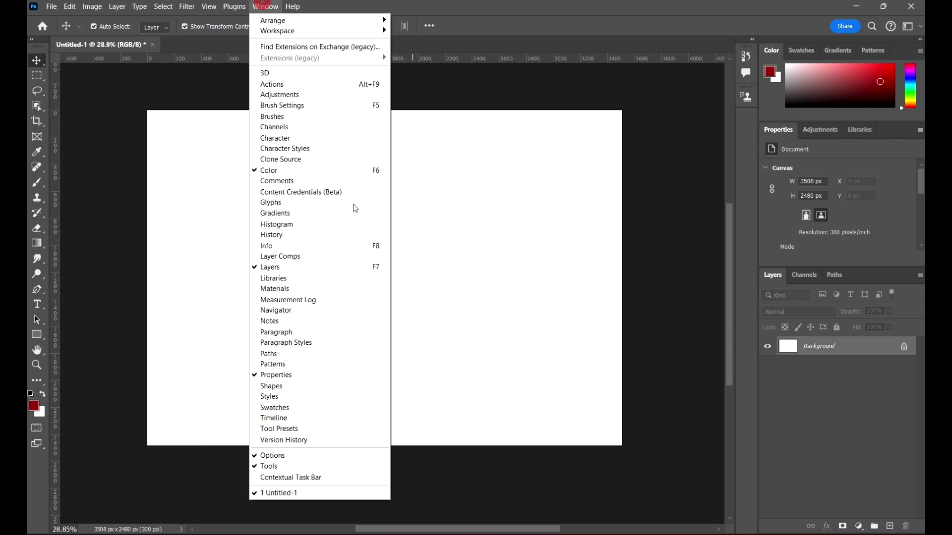
pyautogui.click(304, 477)
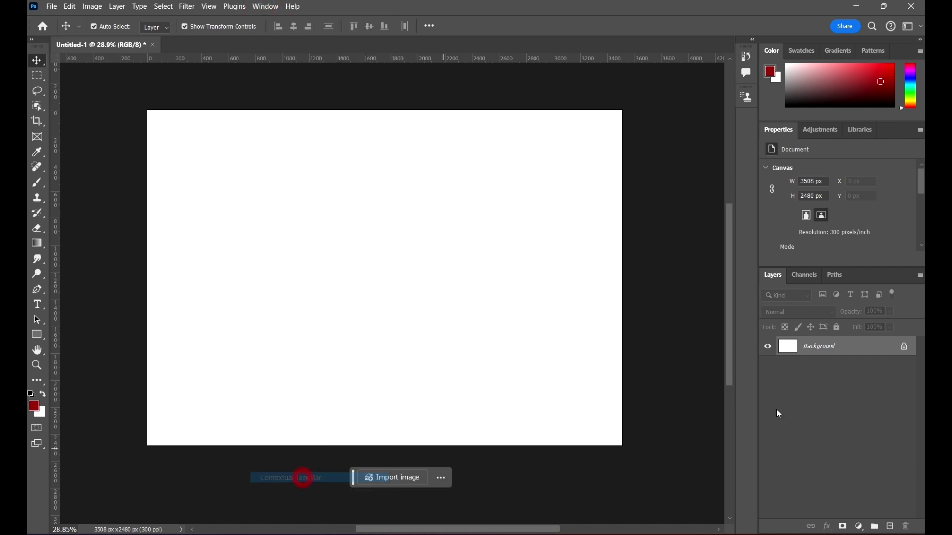
# Move the Contextual Task Bar onto the upper right edge of the canvas and hide it
pyautogui.click(441, 478)
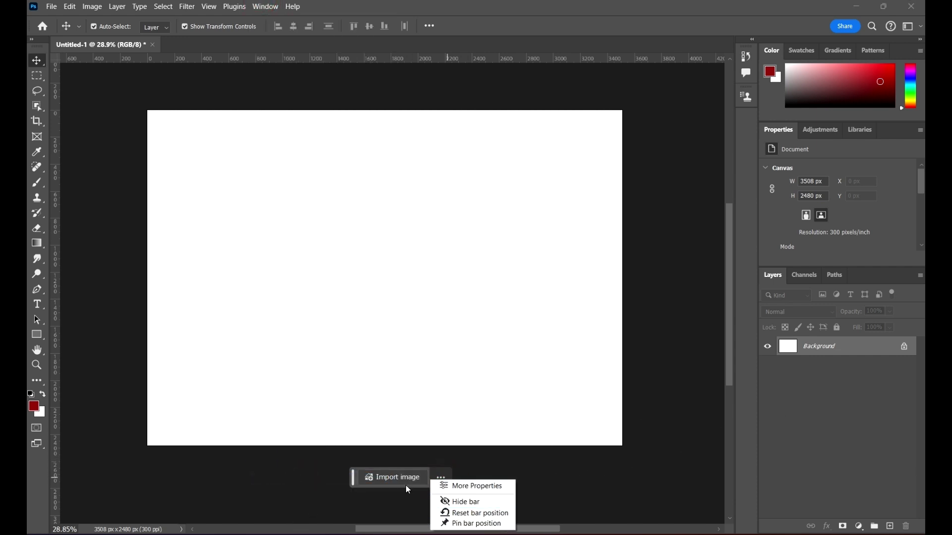
pyautogui.click(357, 482)
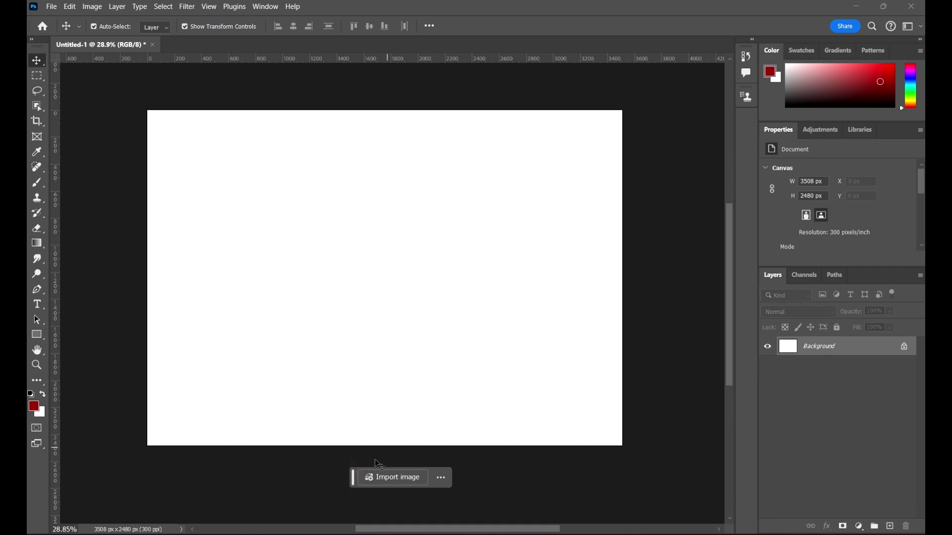
pyautogui.moveTo(353, 485); pyautogui.dragTo(566, 231)
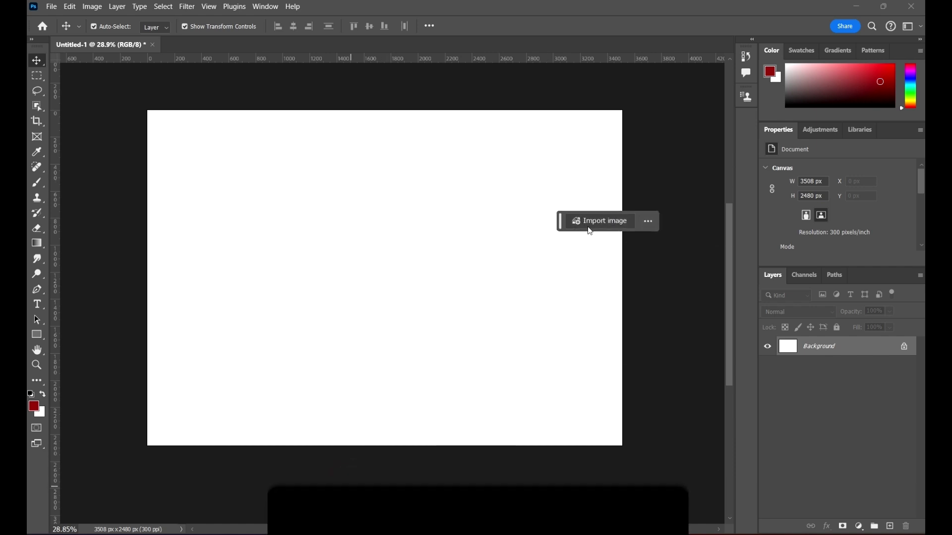
pyautogui.click(648, 223)
pyautogui.click(662, 253)
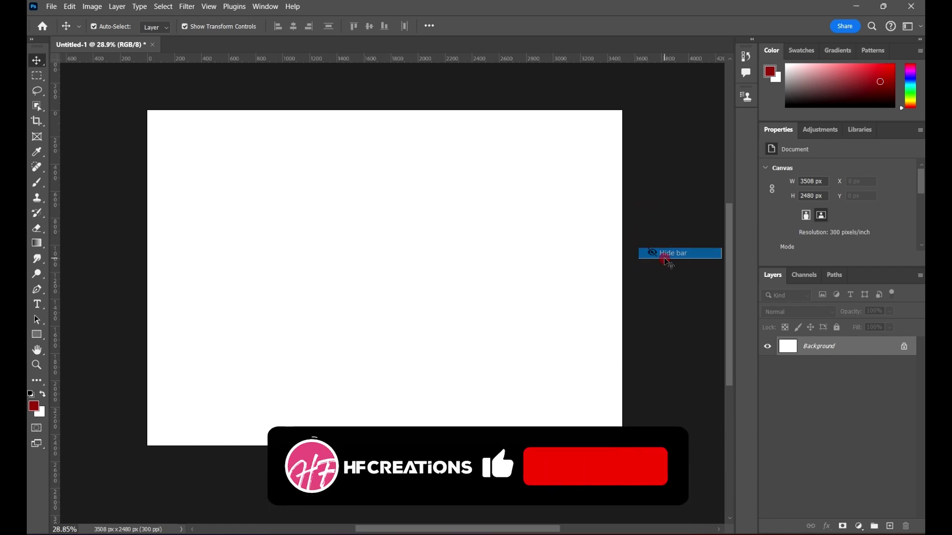
# Restore the Contextual Task Bar and reset its position
pyautogui.click(265, 6)
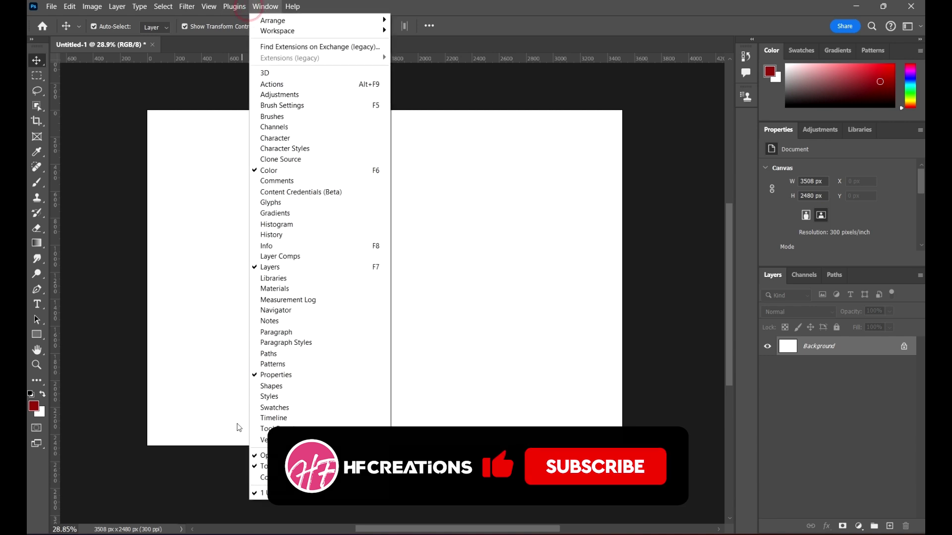
pyautogui.click(259, 477)
pyautogui.click(645, 219)
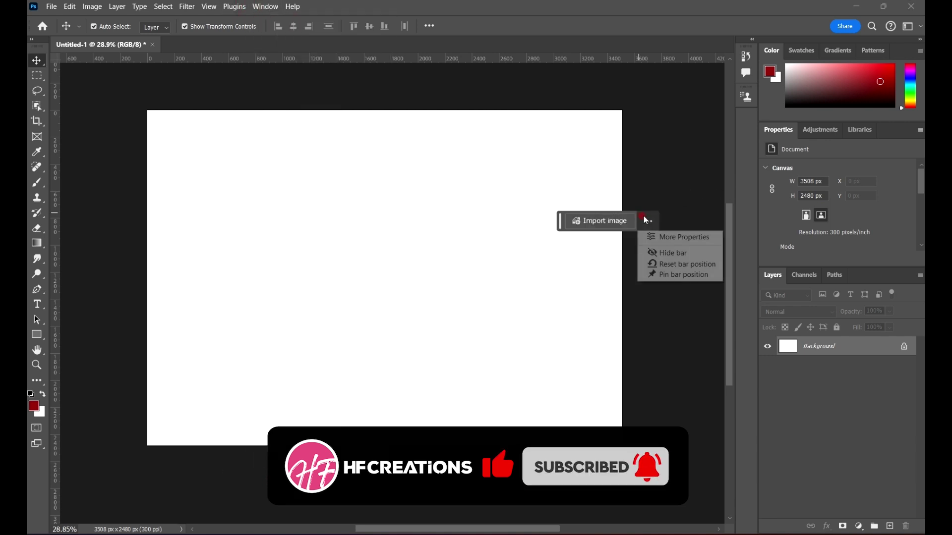
pyautogui.click(689, 264)
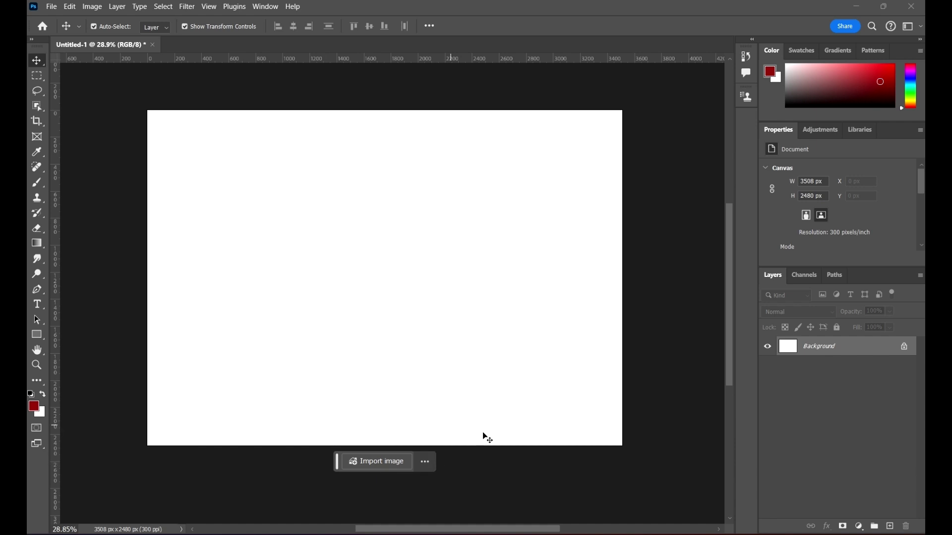
# Import the photo of the woman standing on the shore, commit its placement on the canvas, and deselect it
pyautogui.click(383, 462)
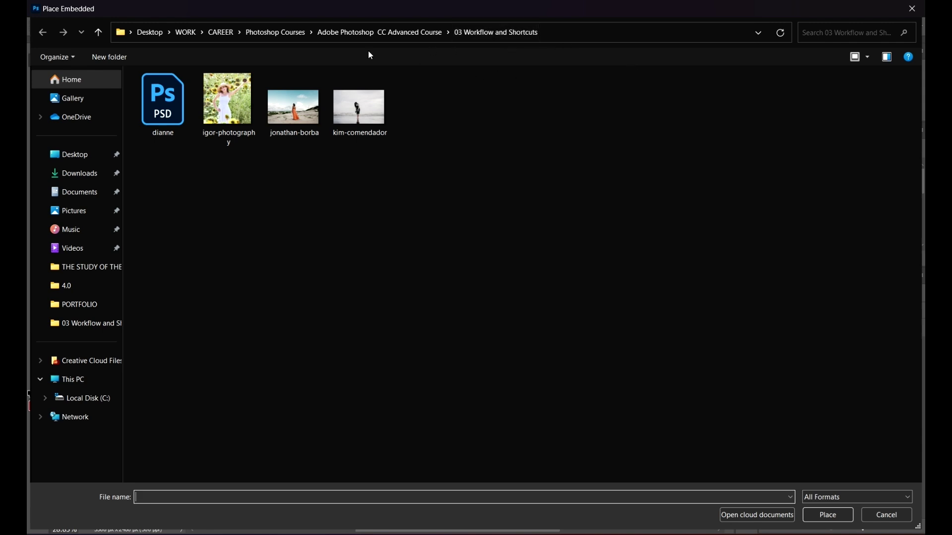
pyautogui.click(364, 119)
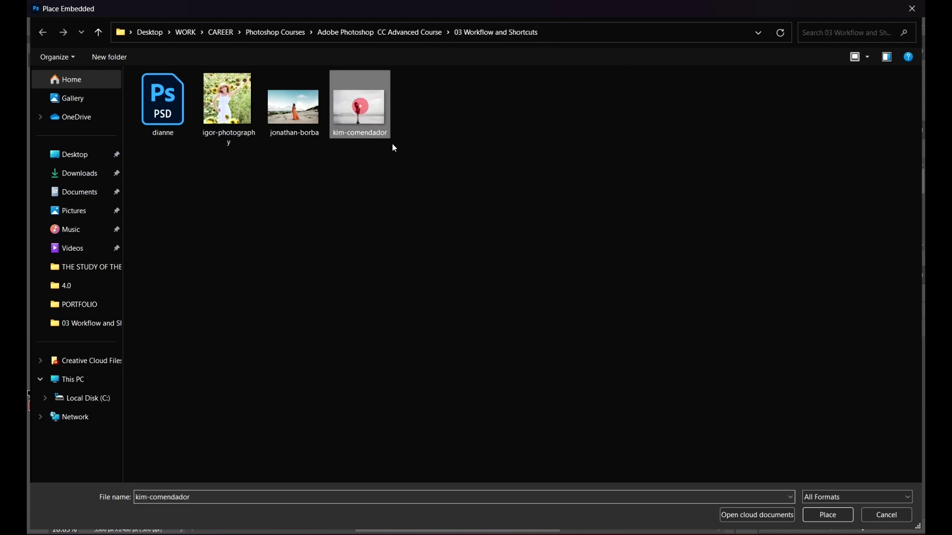
pyautogui.click(369, 111)
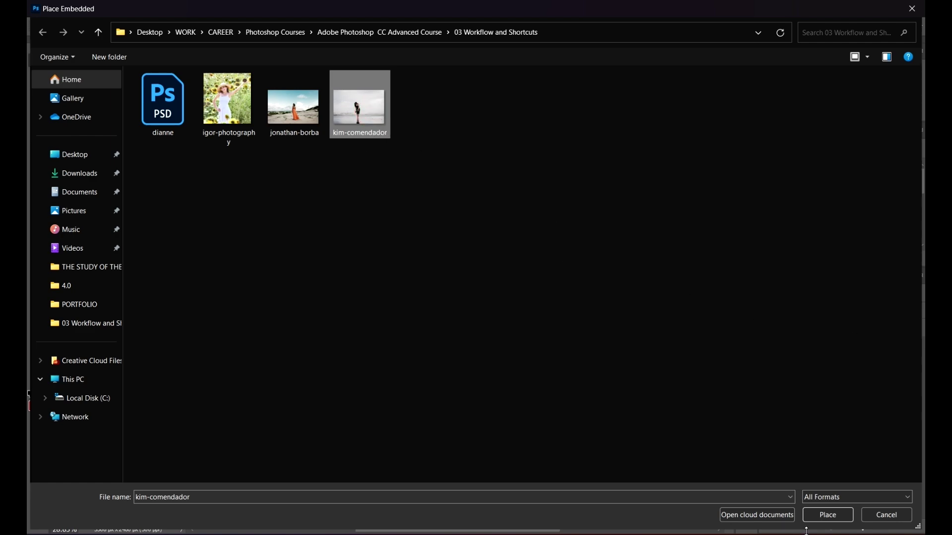
pyautogui.click(828, 519)
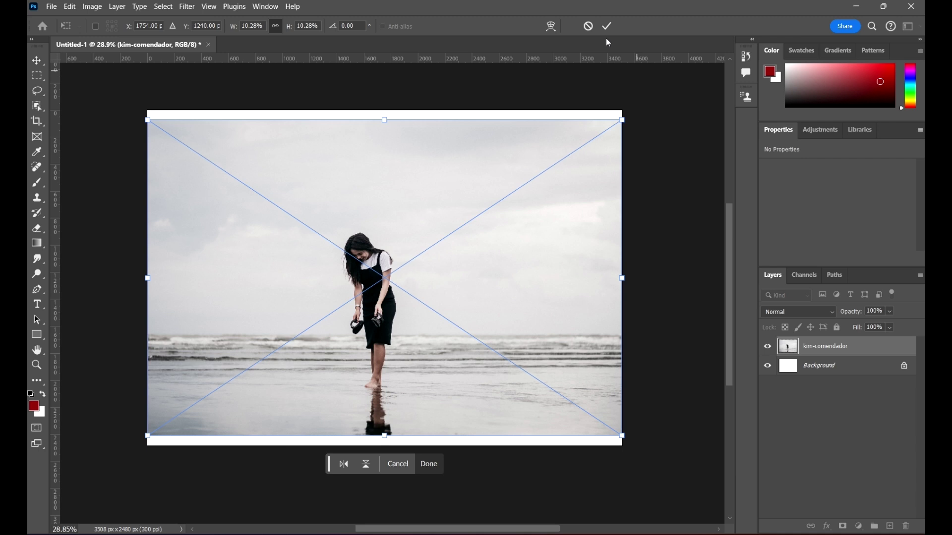
pyautogui.click(607, 25)
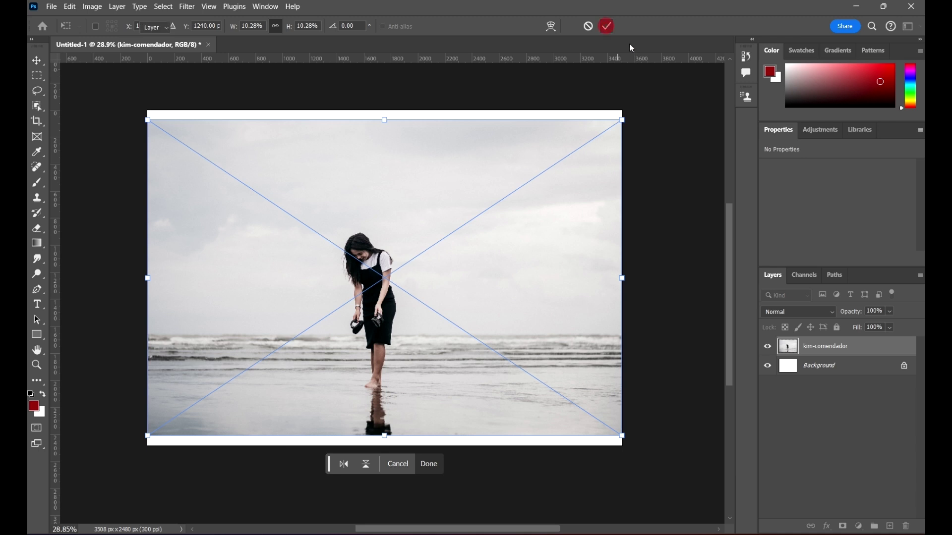
pyautogui.click(662, 253)
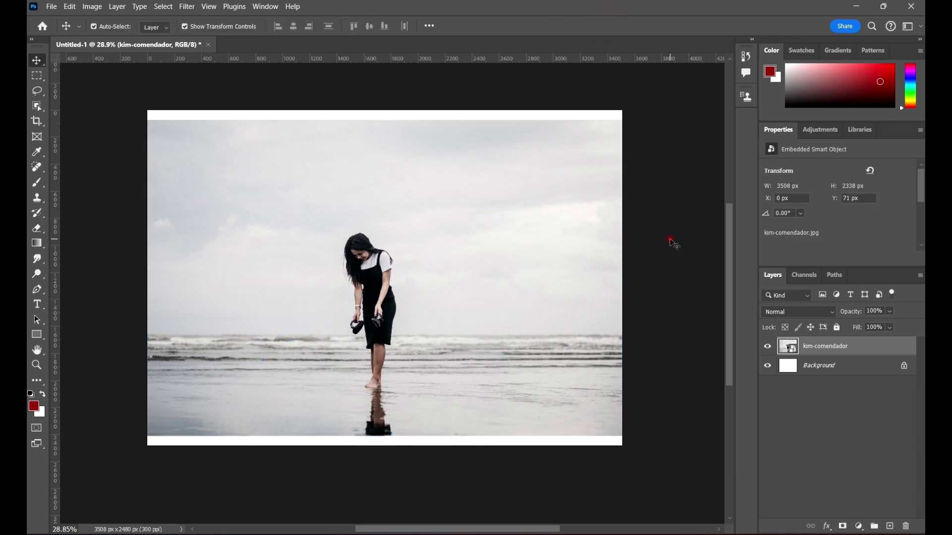
# Flip the placed photo horizontally and vertically, apply the transform, and undo it
pyautogui.click(410, 268)
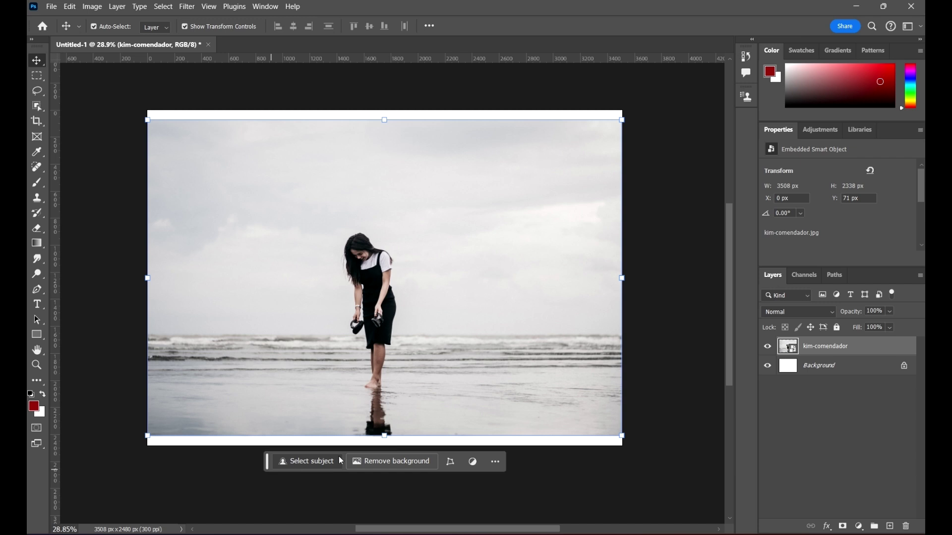
pyautogui.click(451, 463)
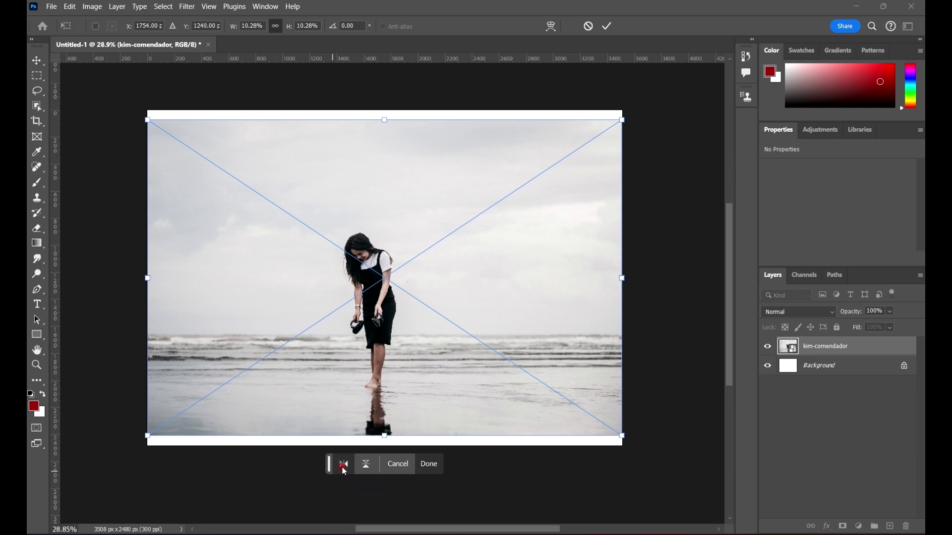
pyautogui.click(344, 466)
pyautogui.click(366, 465)
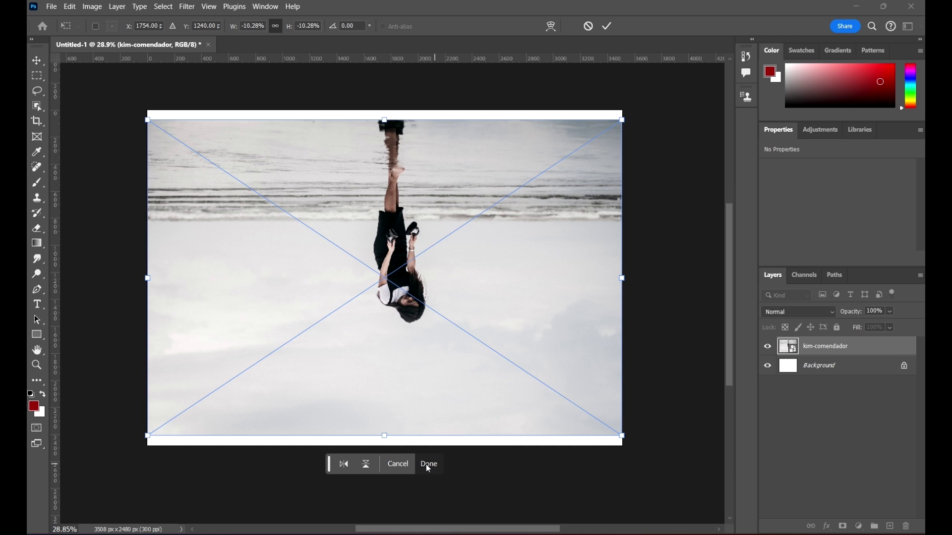
pyautogui.click(427, 465)
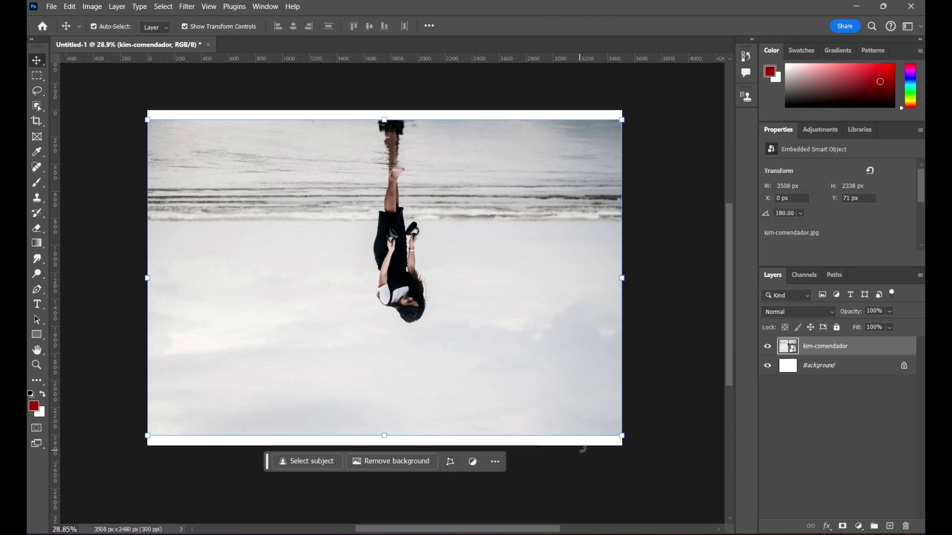
pyautogui.hotkey('ctrl', 'z')
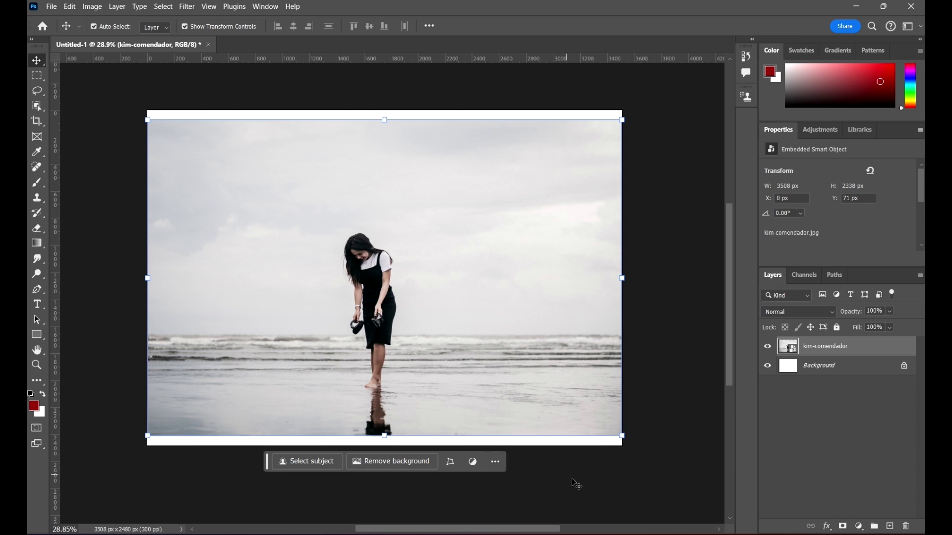
# Open the adjustment layer options and select the woman in the photo with Select Subject, checking the selection edges up close
pyautogui.click(474, 463)
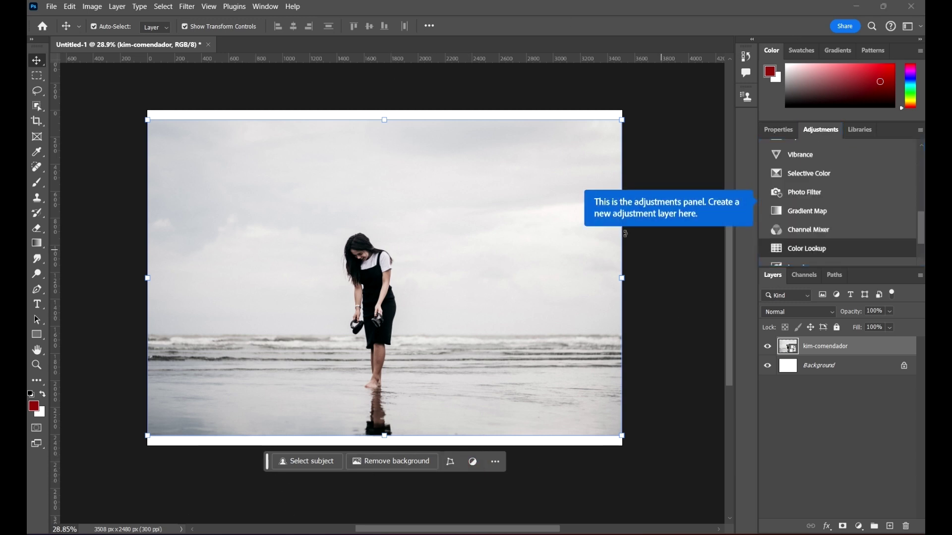
pyautogui.click(314, 465)
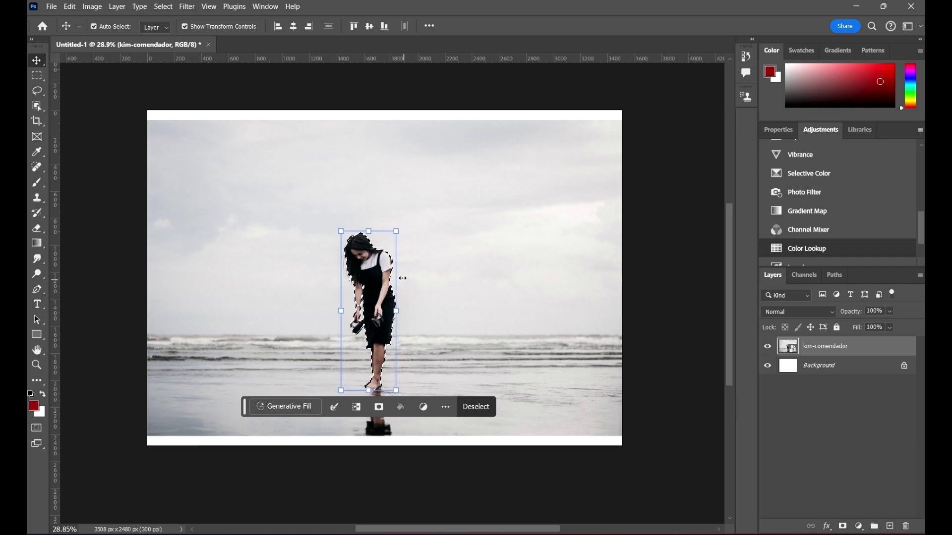
pyautogui.scroll(-2, 417, 279)
pyautogui.scroll(1, 386, 279)
pyautogui.scroll(3, 385, 276)
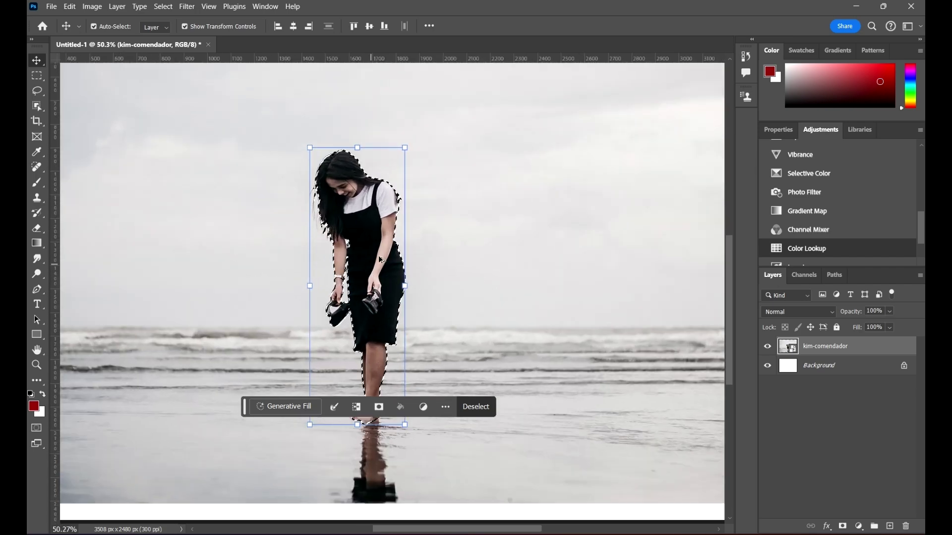
pyautogui.scroll(2, 380, 259)
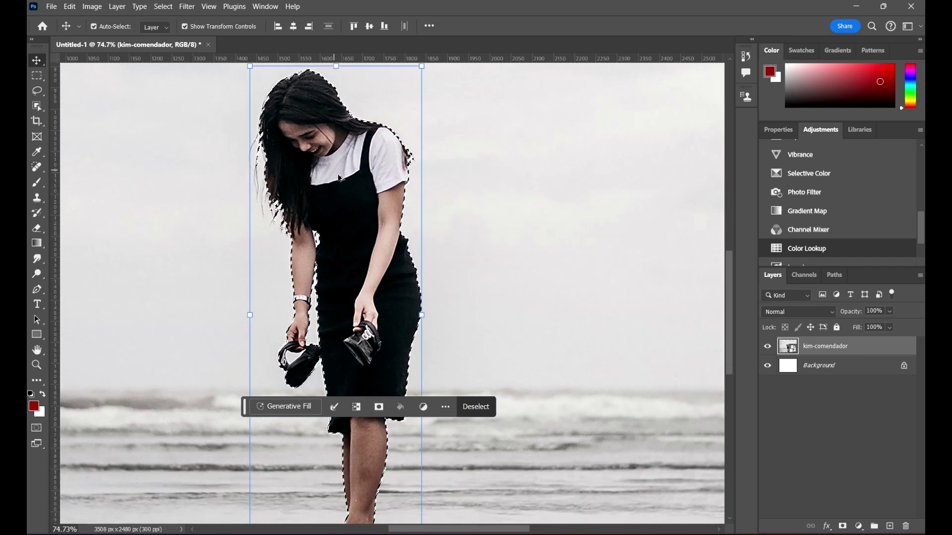
pyautogui.scroll(-2, 412, 376)
pyautogui.scroll(-1, 510, 300)
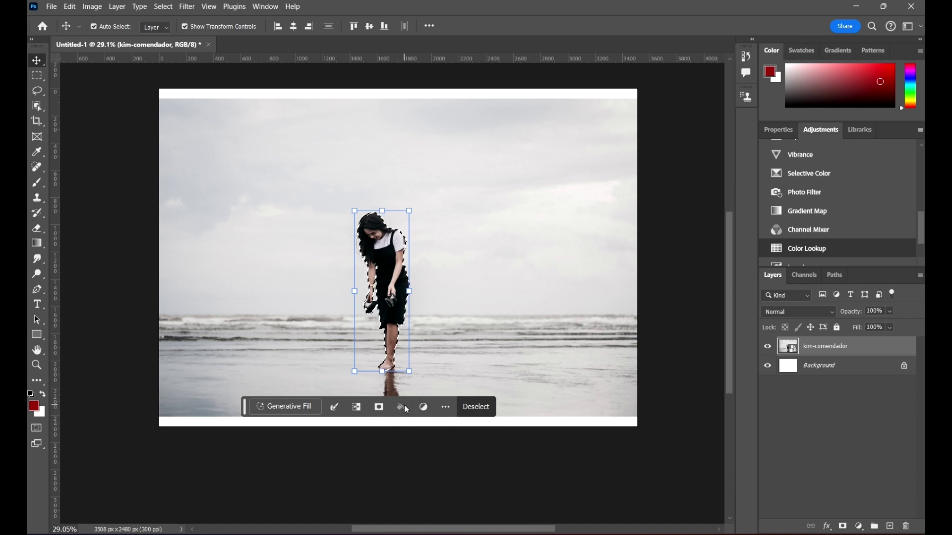
pyautogui.scroll(1, 894, 299)
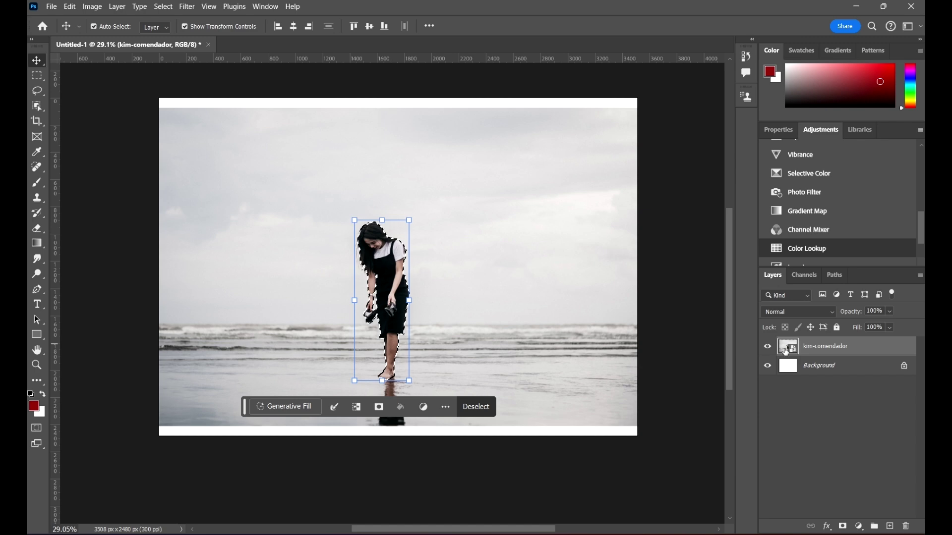
# Rasterize the photo's smart object layer
pyautogui.rightClick(857, 351)
pyautogui.click(792, 243)
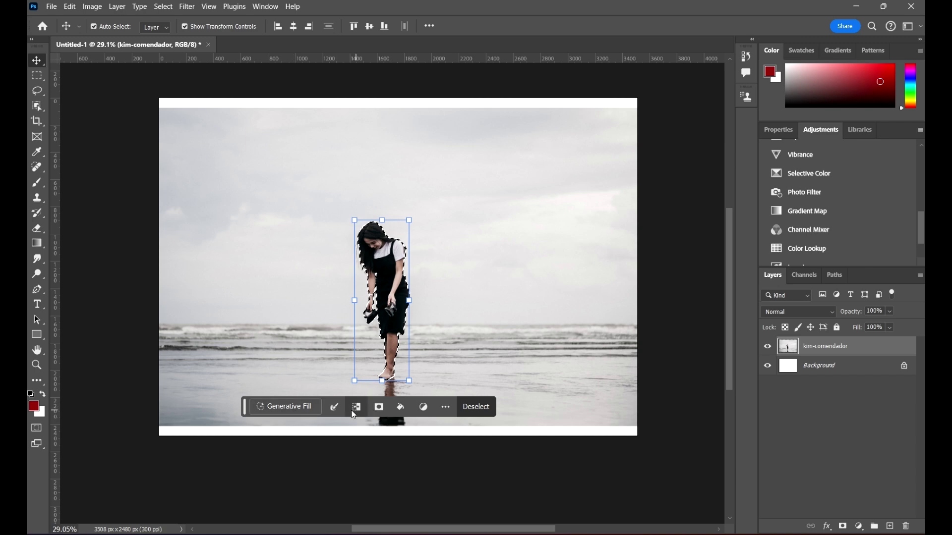
pyautogui.scroll(-1, 472, 303)
pyautogui.scroll(2, 528, 308)
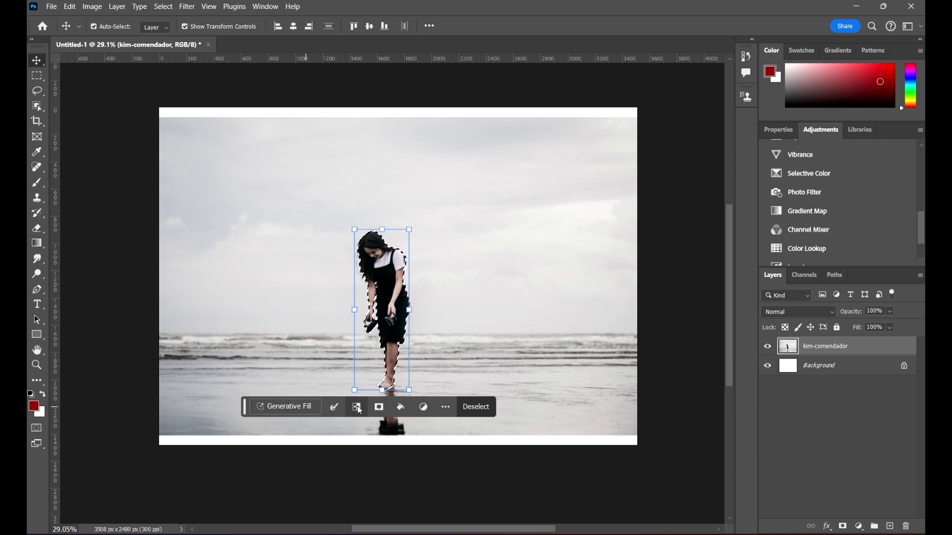
# Refine the woman's selection in Select and Mask with Smart Radius enabled and a 0.8 px feather, and apply it
pyautogui.click(334, 407)
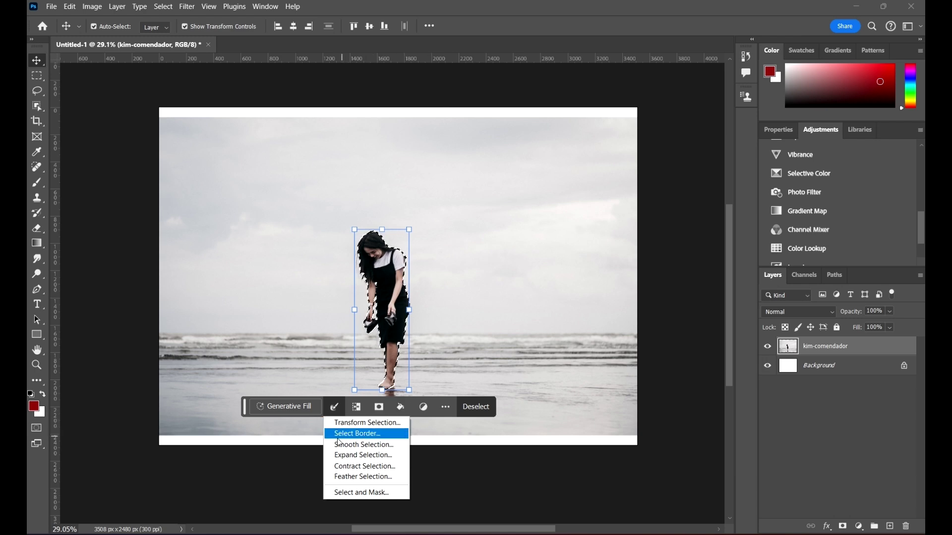
pyautogui.click(367, 492)
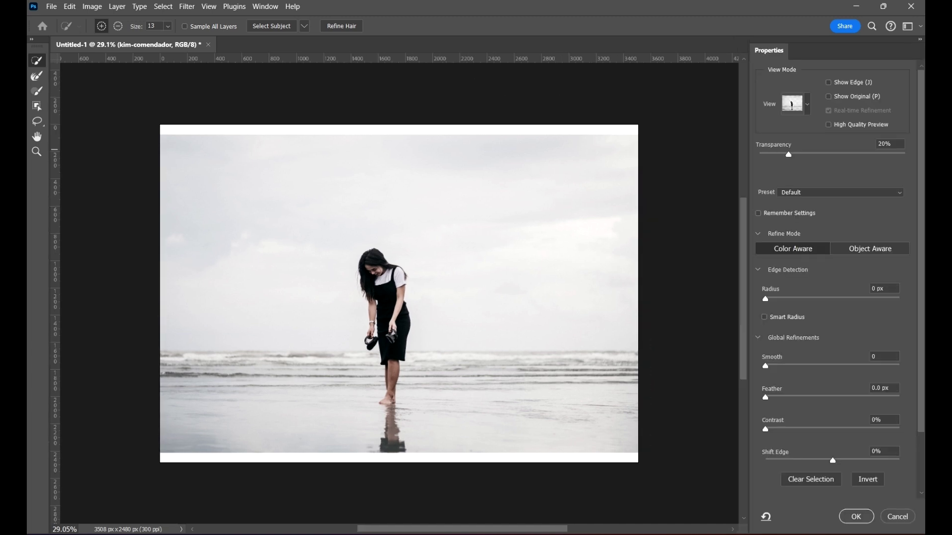
pyautogui.scroll(-3, 838, 322)
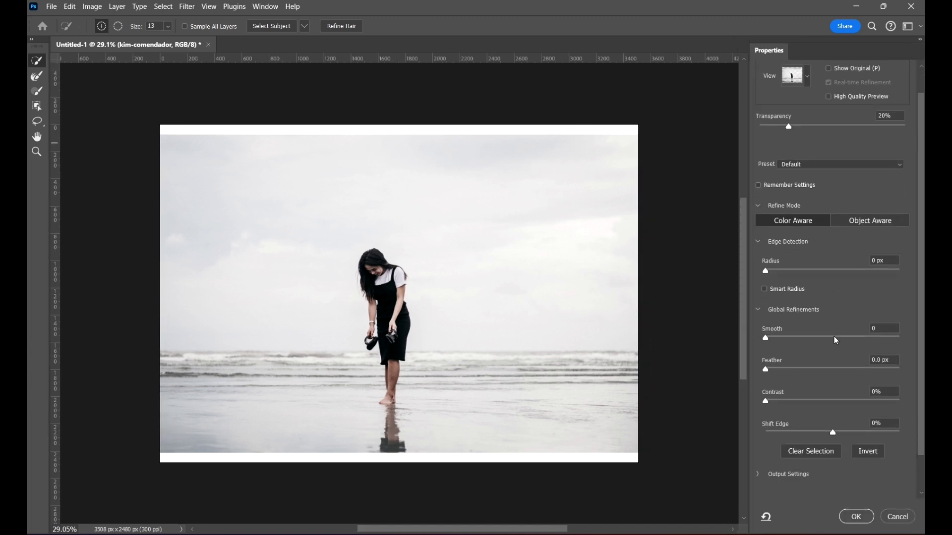
pyautogui.scroll(3, 876, 298)
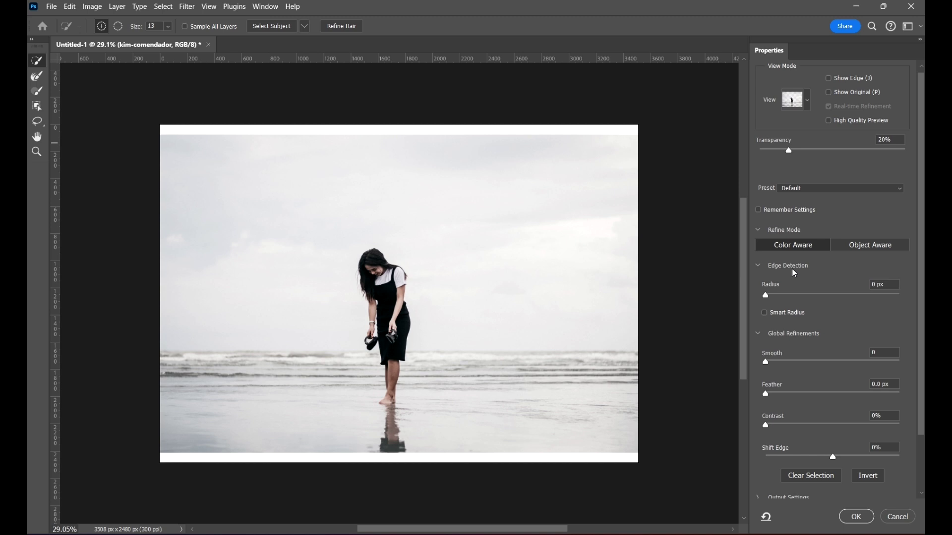
pyautogui.scroll(-2, 854, 479)
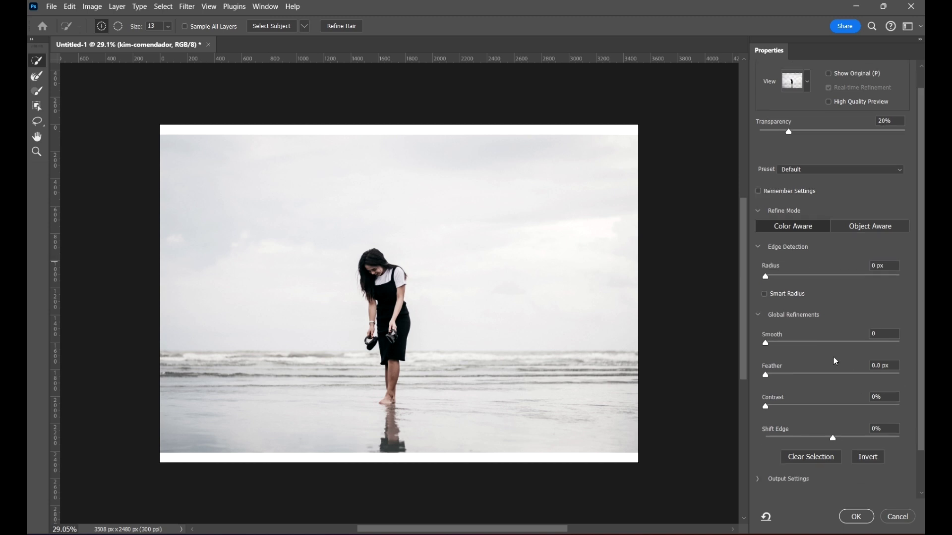
pyautogui.click(769, 258)
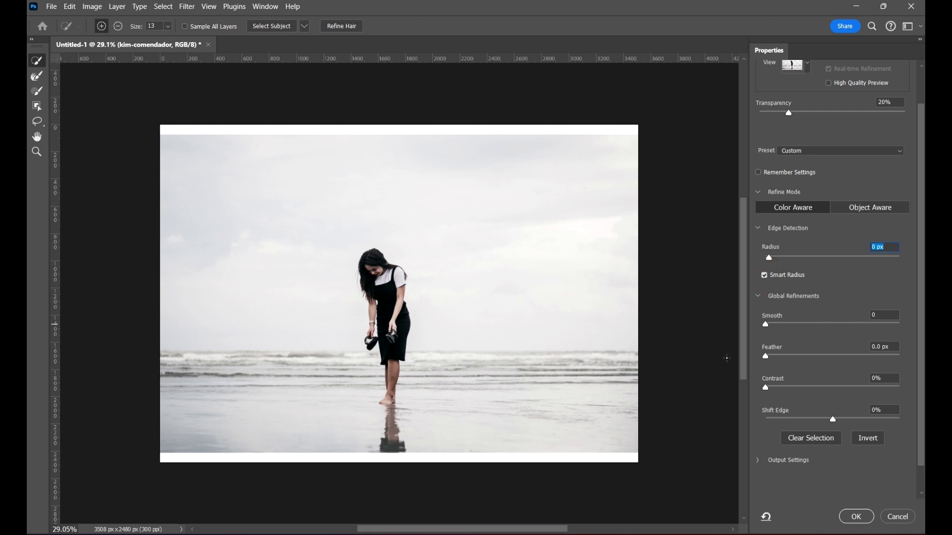
pyautogui.click(770, 355)
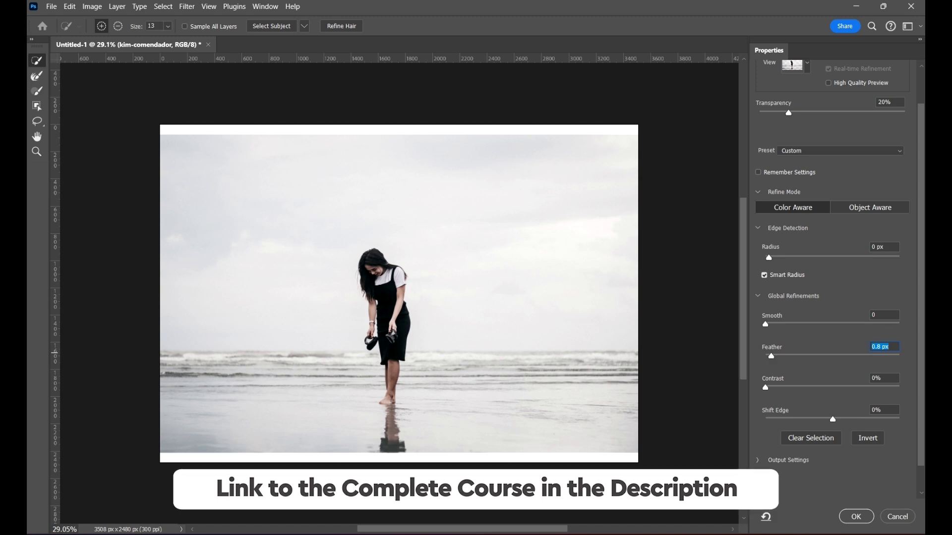
pyautogui.click(856, 520)
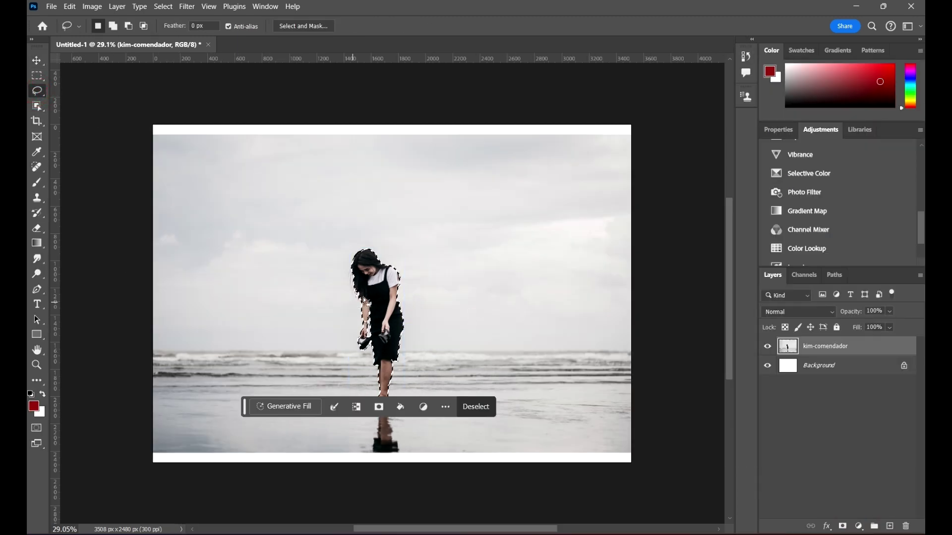
# Deselect the woman and hide the photo layer to leave the white canvas empty
pyautogui.rightClick(375, 289)
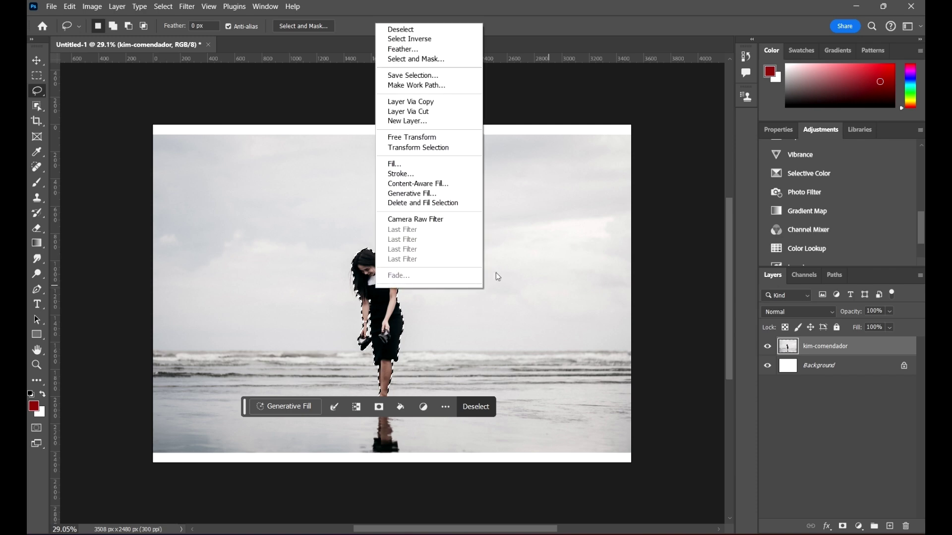
pyautogui.click(417, 30)
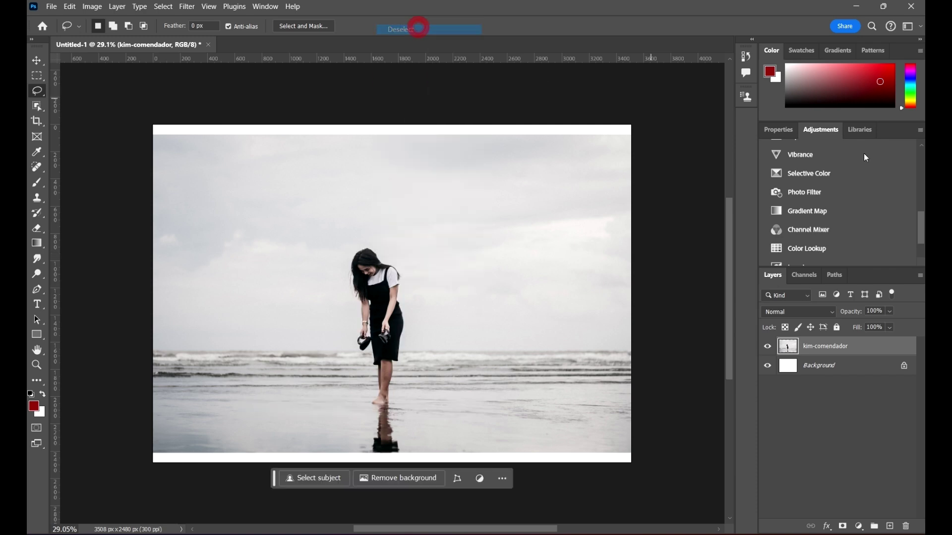
pyautogui.click(36, 59)
pyautogui.click(442, 84)
pyautogui.click(767, 347)
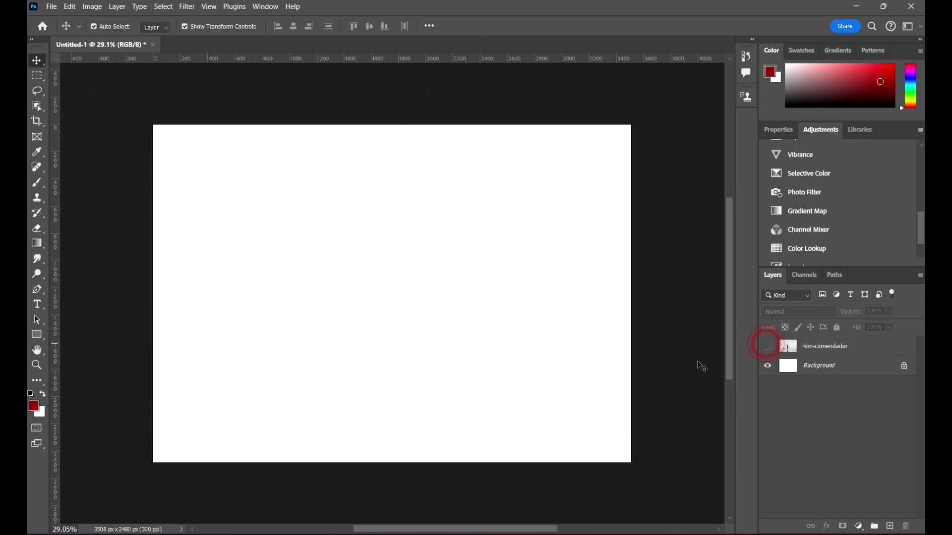
# Draw a rectangle about 1756 px wide and 903 px high, and move it to the middle of the canvas horizontally
pyautogui.click(37, 334)
pyautogui.moveTo(296, 190); pyautogui.dragTo(534, 313)
pyautogui.click(42, 68)
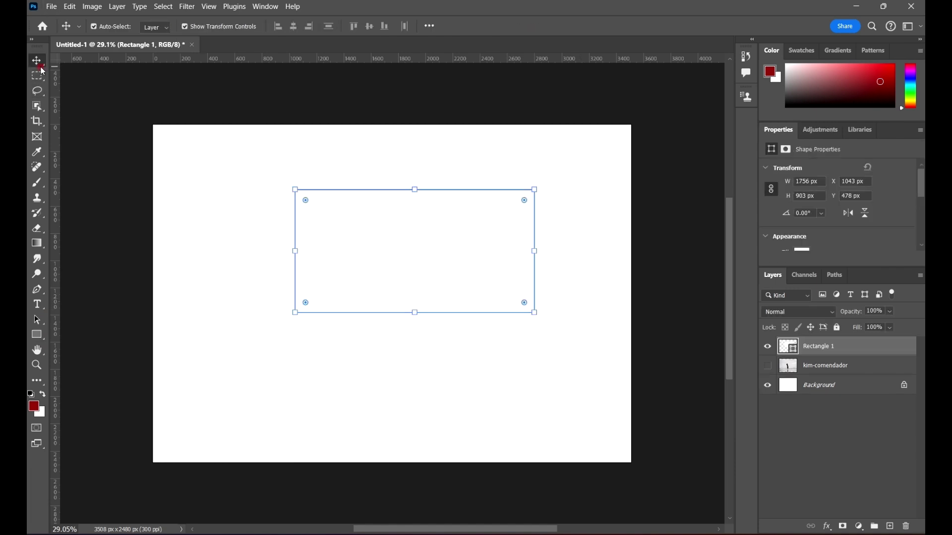
pyautogui.moveTo(468, 257); pyautogui.dragTo(445, 287)
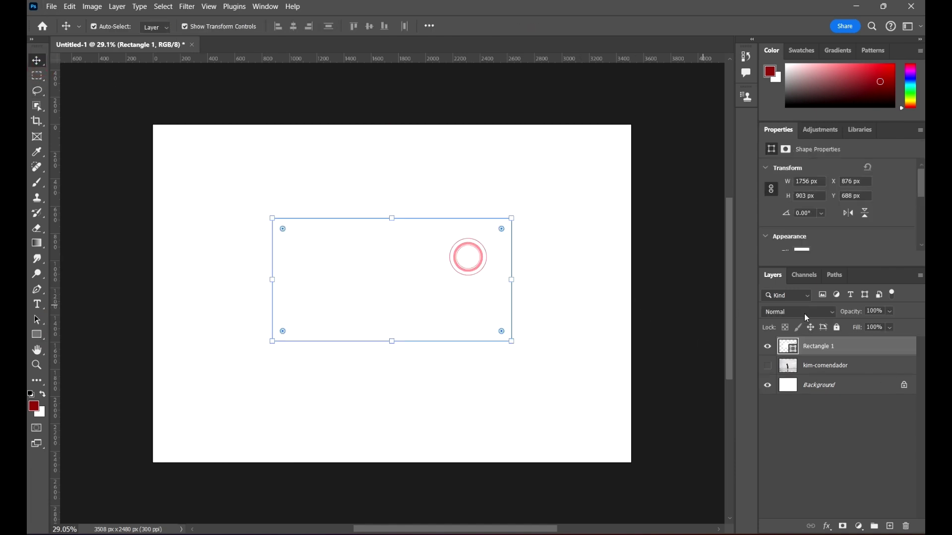
# Change the rectangle's fill to dark red #a10404 and deselect the shape
pyautogui.doubleClick(788, 347)
pyautogui.moveTo(553, 237); pyautogui.dragTo(588, 198)
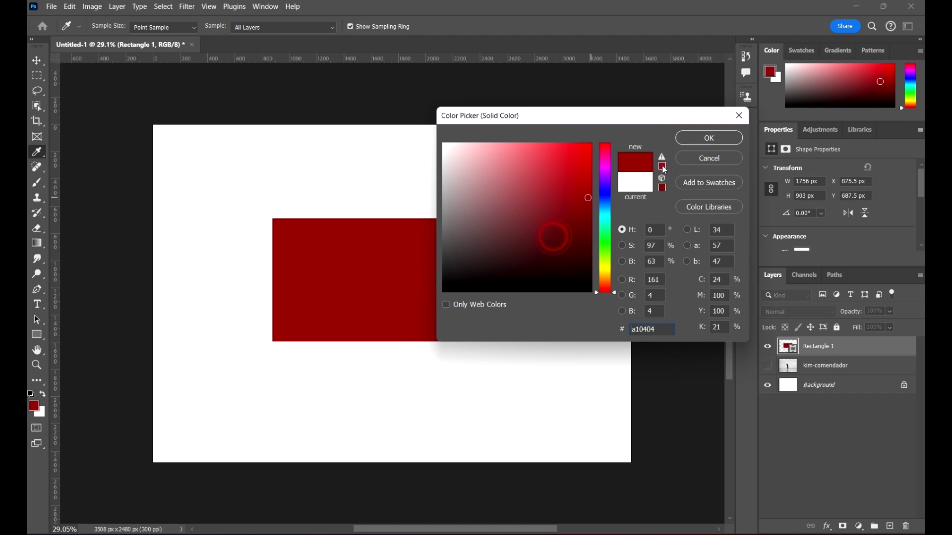
pyautogui.click(696, 141)
pyautogui.click(694, 333)
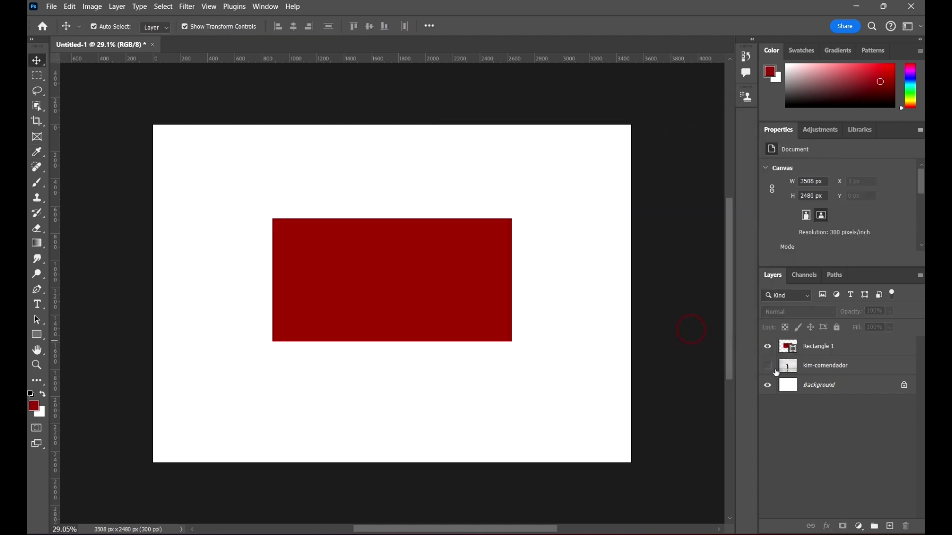
# Show and select the photo layer briefly to check its task bar options, and return to the rectangle layer with the photo hidden
pyautogui.click(768, 366)
pyautogui.click(832, 365)
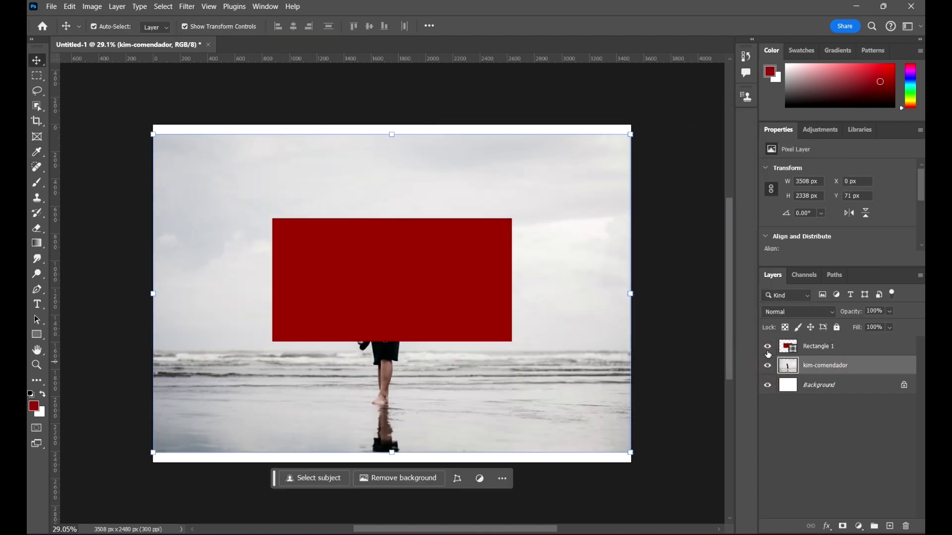
pyautogui.click(767, 366)
pyautogui.click(853, 348)
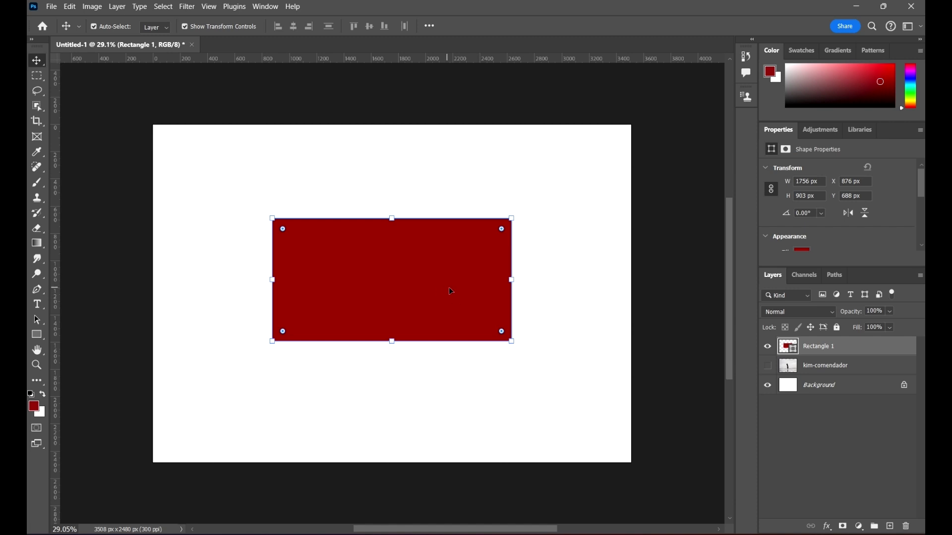
# Move the rectangle slightly down and apply a transform that scales it to about 82.6% and flips it horizontally
pyautogui.moveTo(421, 303); pyautogui.dragTo(426, 323)
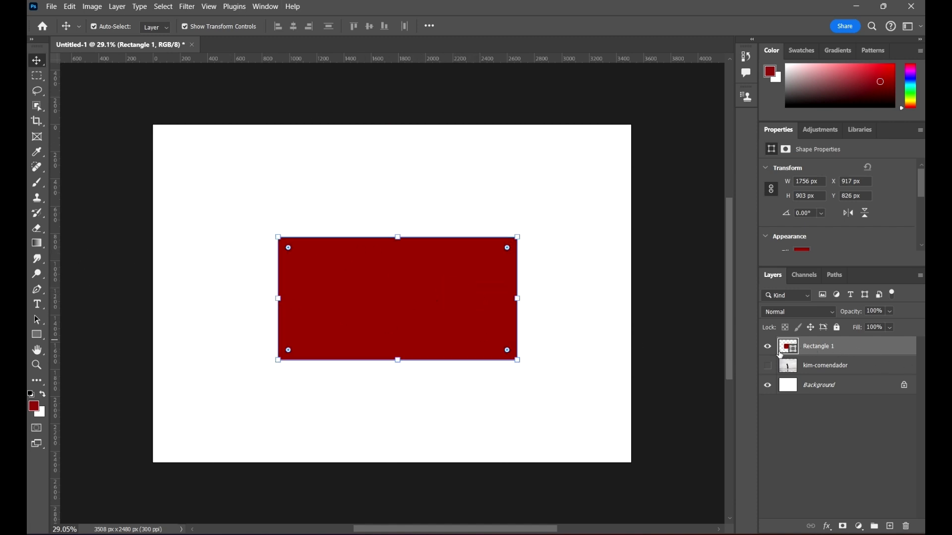
pyautogui.moveTo(522, 358); pyautogui.dragTo(496, 361)
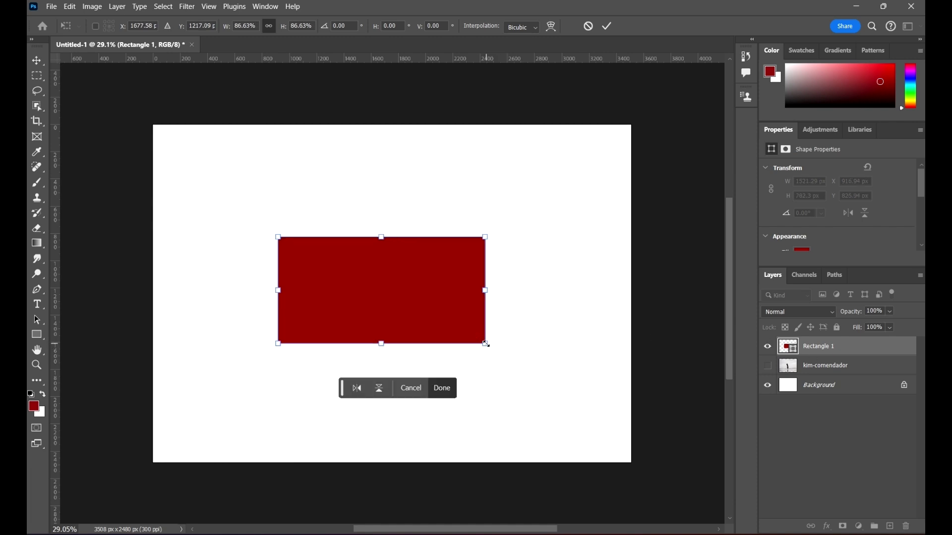
pyautogui.moveTo(486, 343)
pyautogui.mouseDown()
pyautogui.moveTo(463, 323)
pyautogui.moveTo(476, 339)
pyautogui.mouseUp()
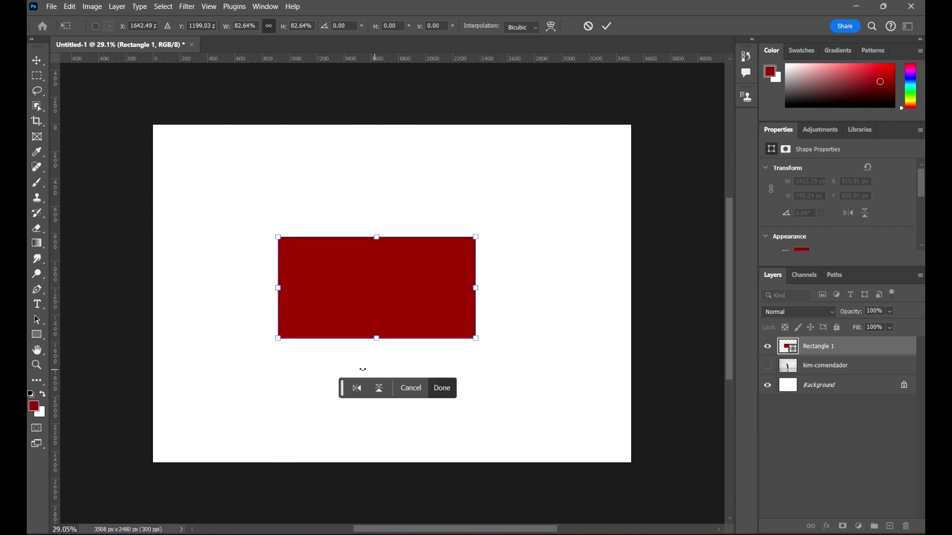
pyautogui.click(355, 389)
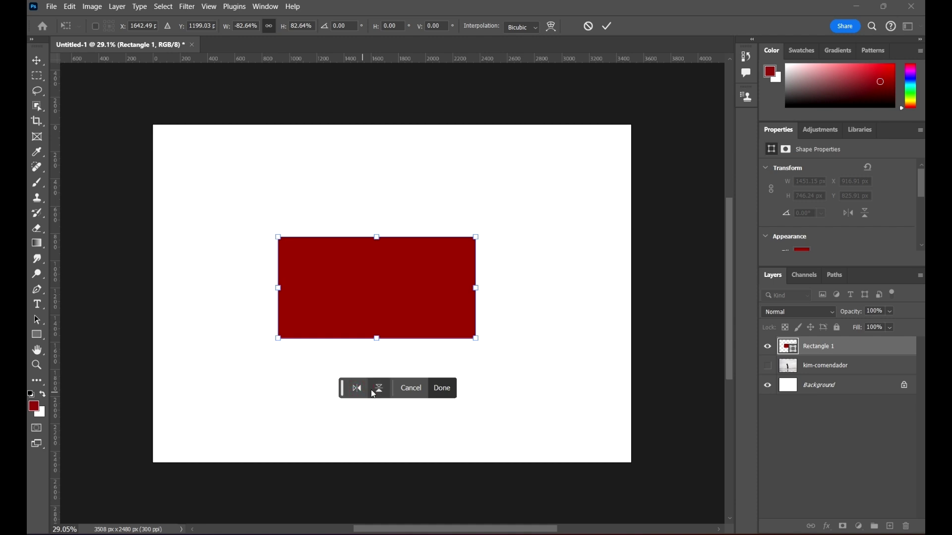
pyautogui.click(442, 388)
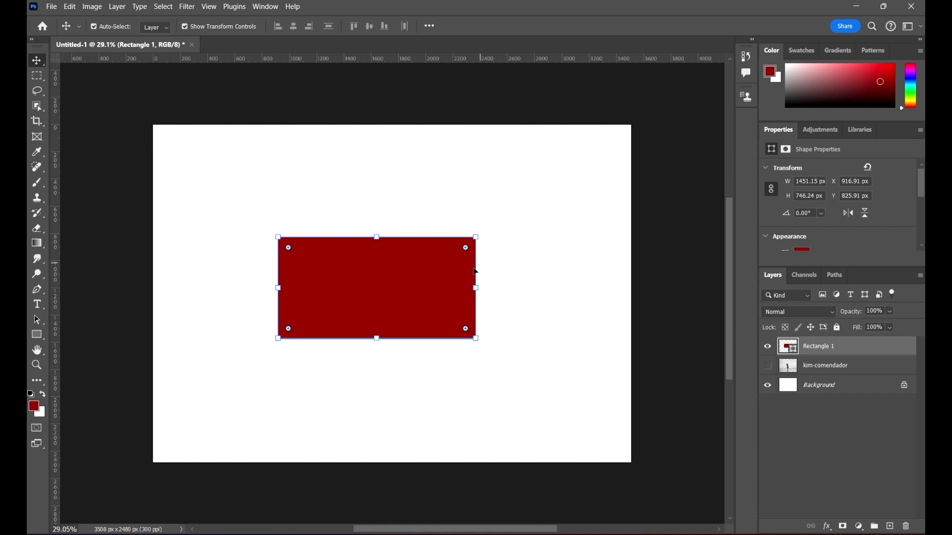
# Hide the rectangle layer and add a new empty layer at the top of the layer stack
pyautogui.click(767, 346)
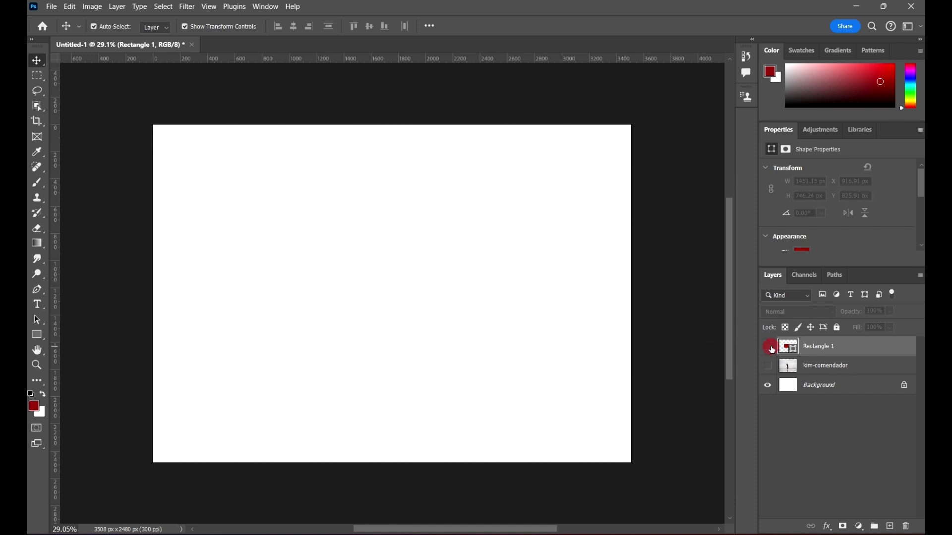
pyautogui.click(893, 528)
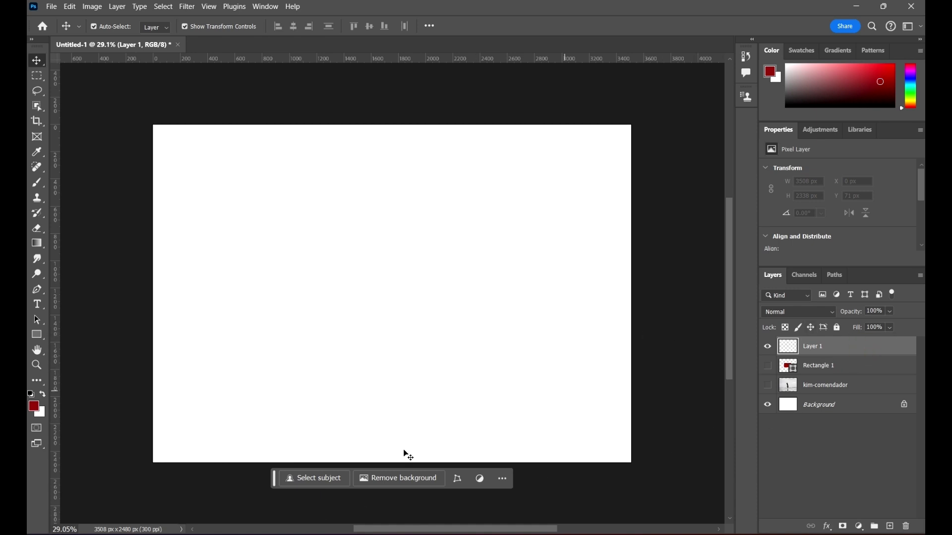
# Show the photo layer and alternate the selection between it and the empty layer to compare their task bars
pyautogui.click(768, 386)
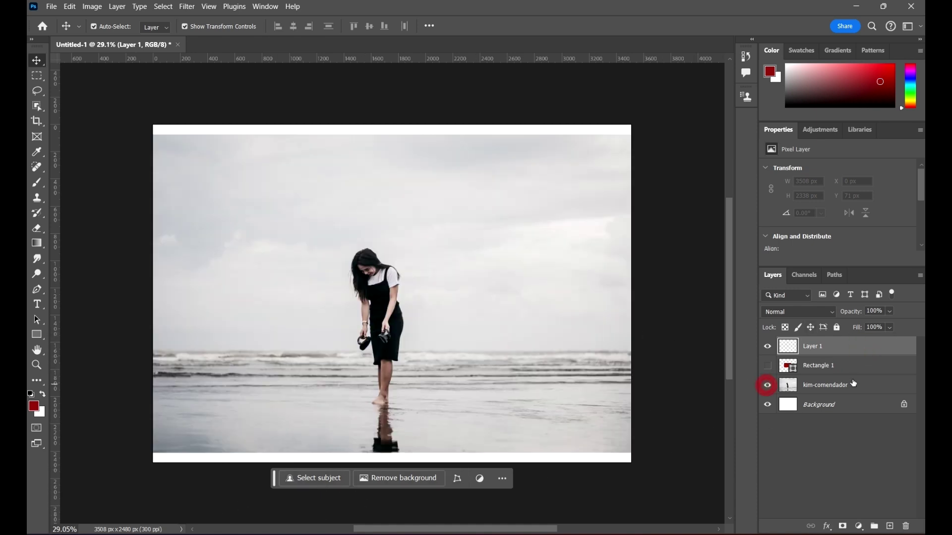
pyautogui.click(849, 384)
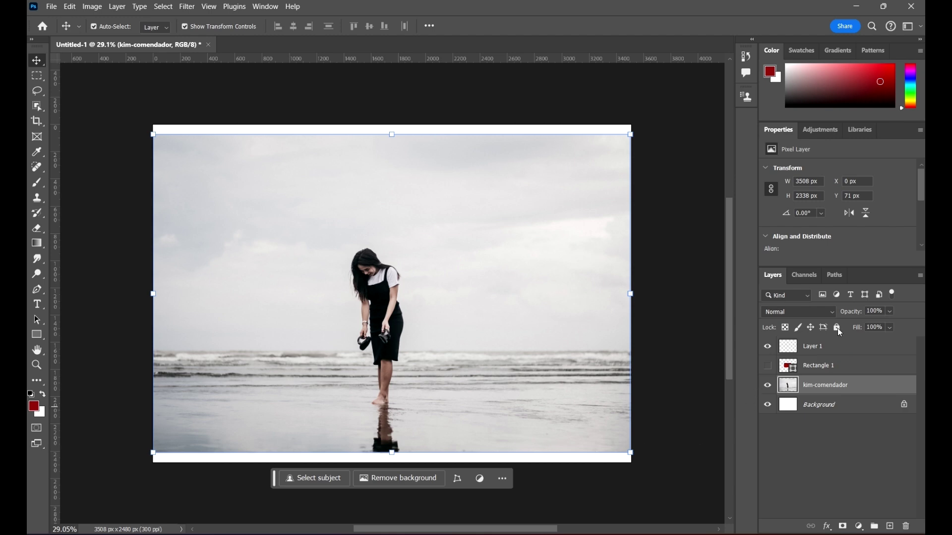
pyautogui.click(858, 355)
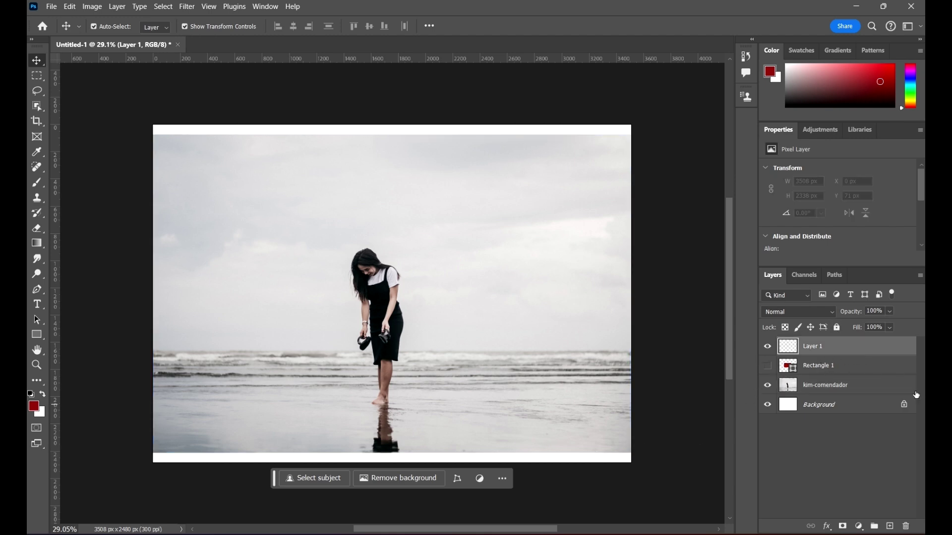
# Delete the photo, rectangle and empty layers together, keeping only the Background layer
pyautogui.click(831, 387)
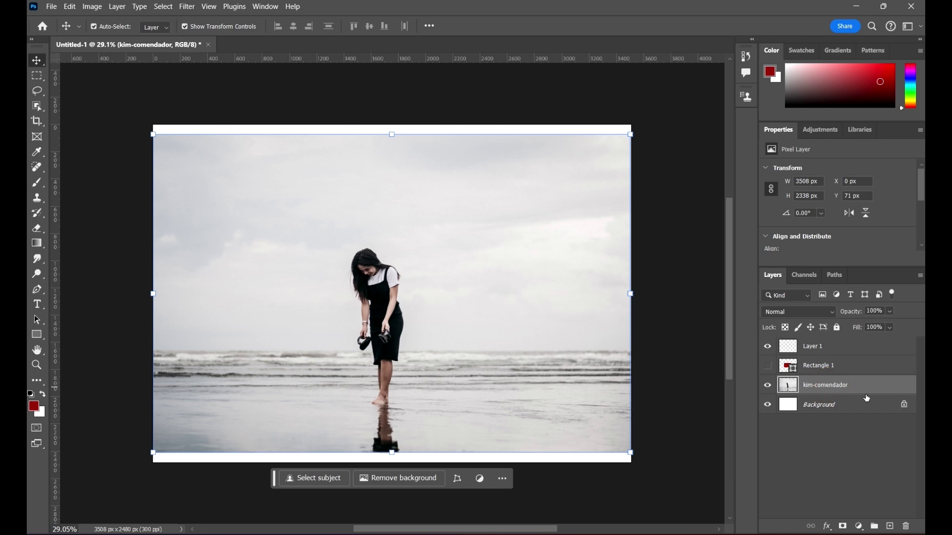
pyautogui.moveTo(701, 390); pyautogui.dragTo(226, 7)
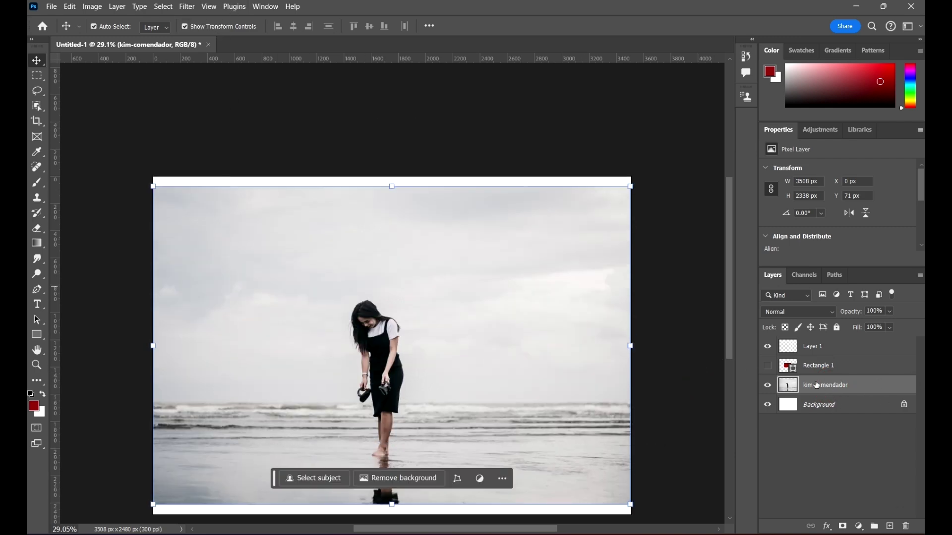
pyautogui.scroll(-5, 681, 377)
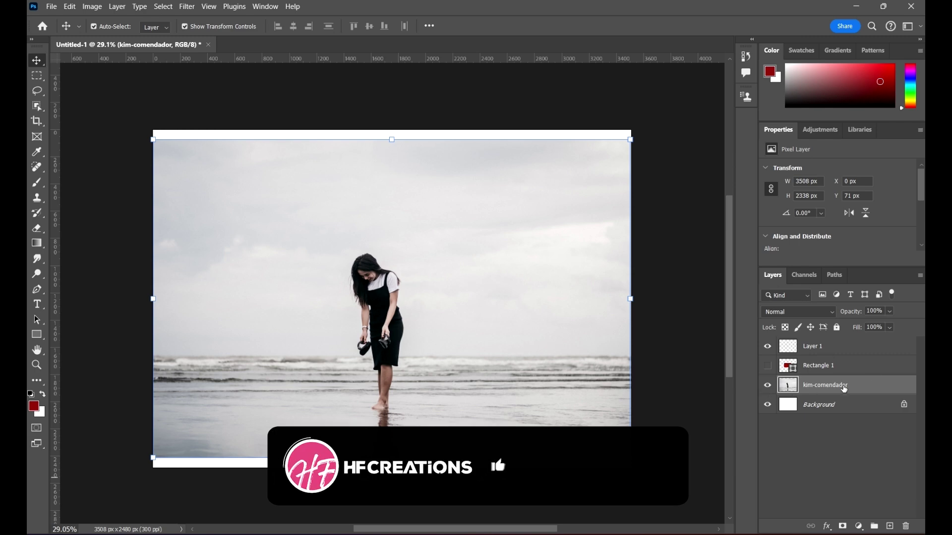
pyautogui.keyDown('shift'); pyautogui.click(861, 347); pyautogui.keyUp('shift')
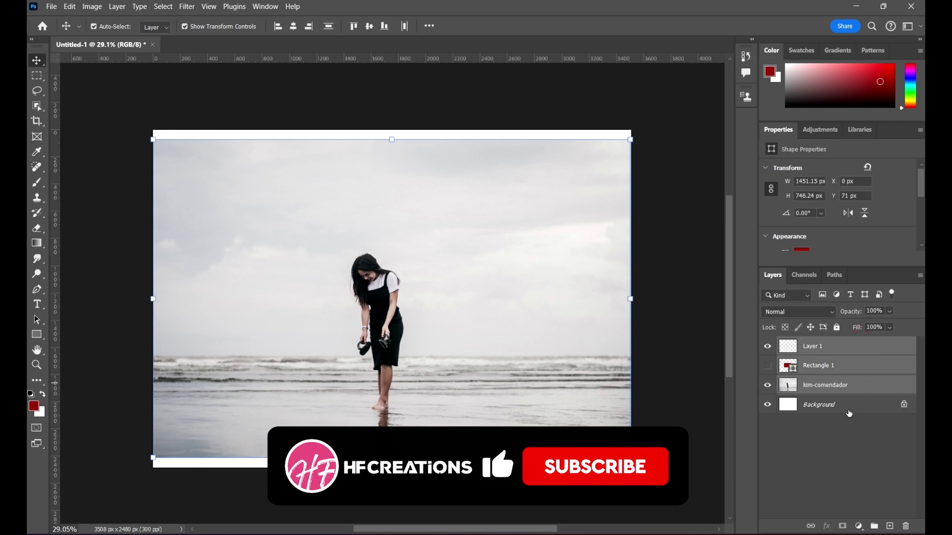
pyautogui.press('Delete')
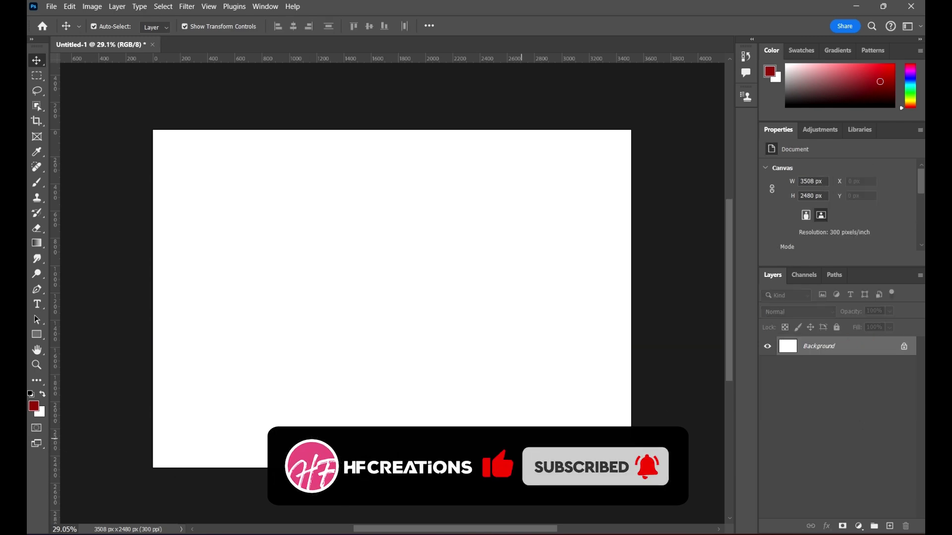